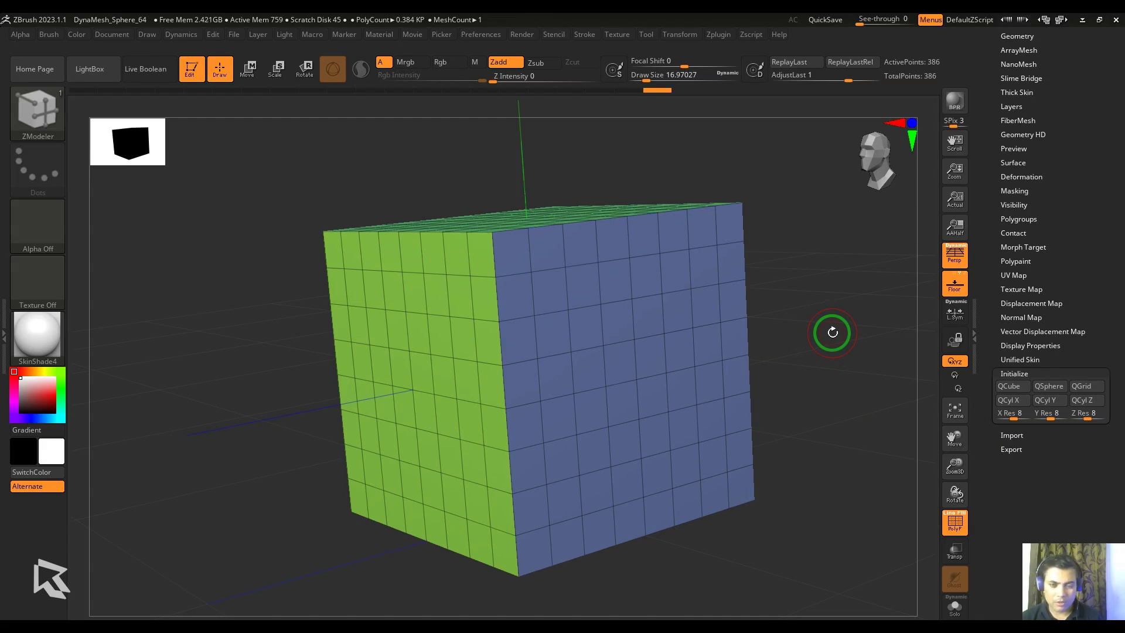
# Choose the ZModeler brush
pyautogui.click(57, 115)
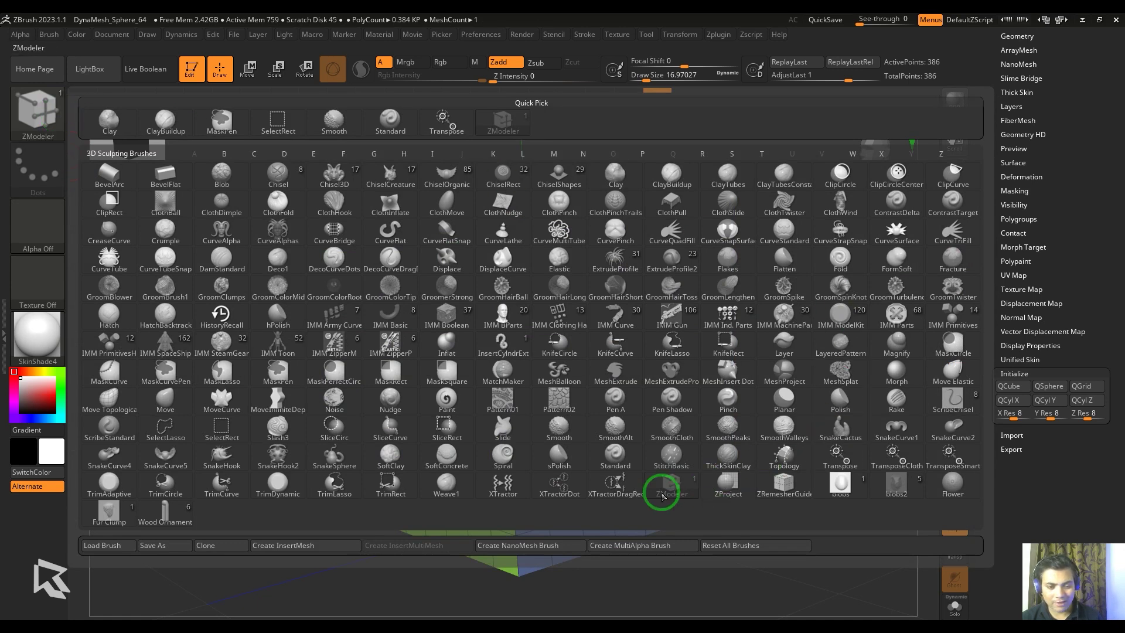
pyautogui.click(668, 485)
pyautogui.press('b')
pyautogui.press('z')
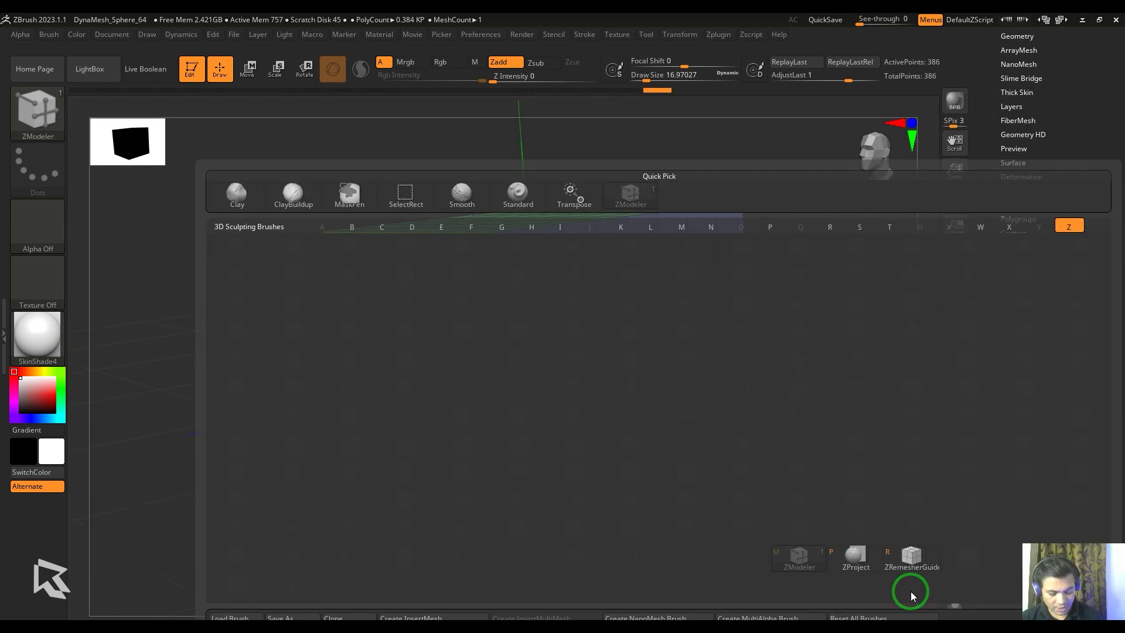
pyautogui.press('m')
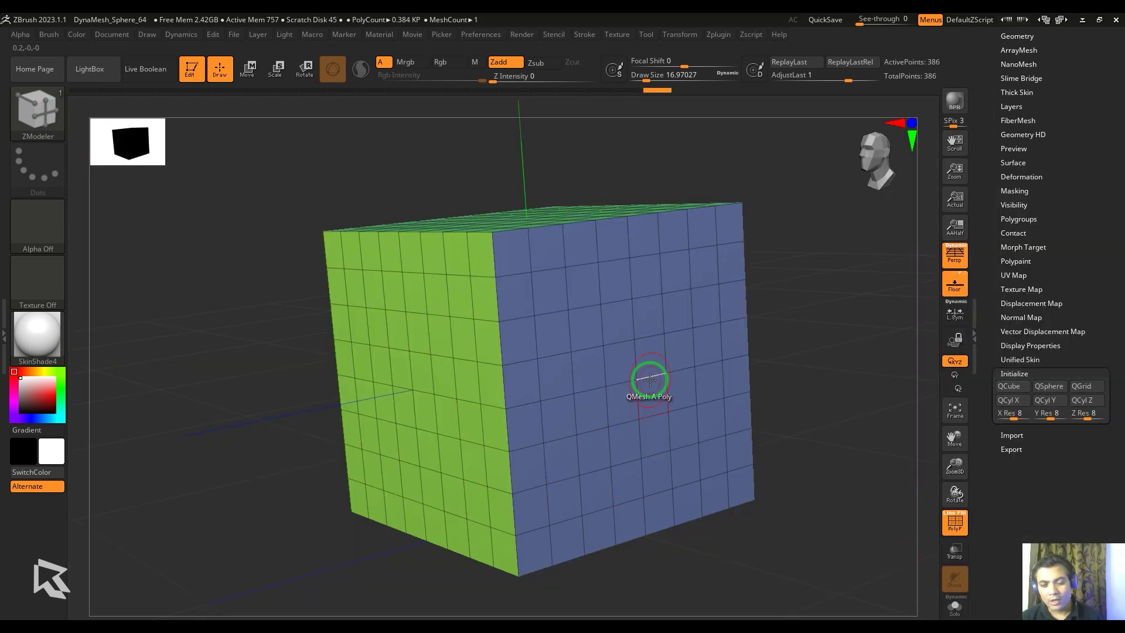
# Set the ZModeler edge action to Delete with Edge as its target
pyautogui.press('space')
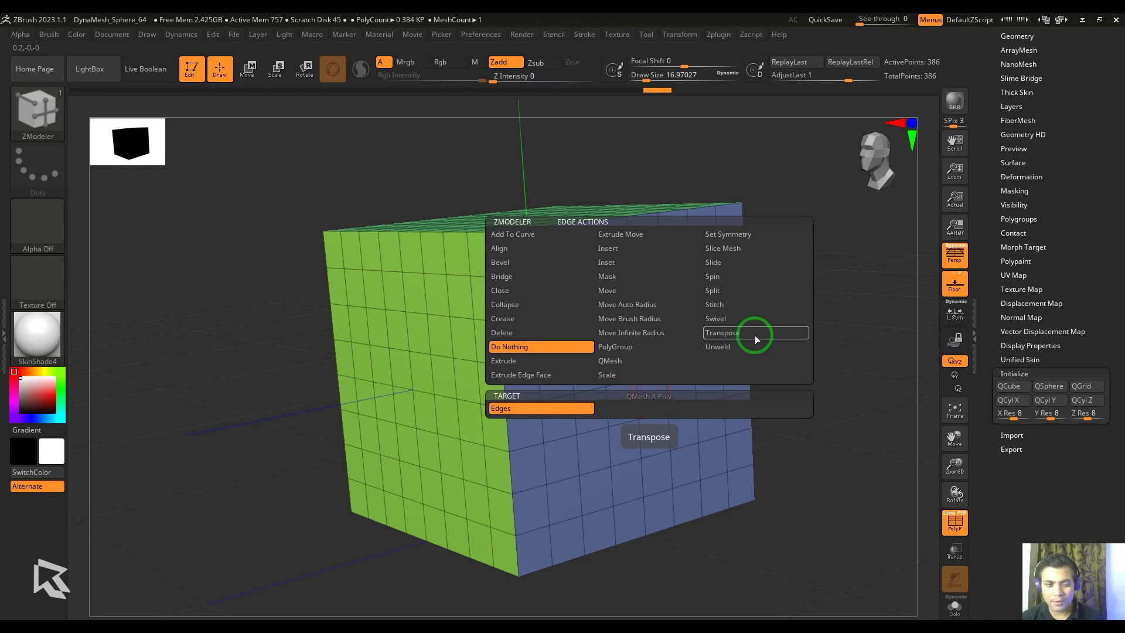
pyautogui.click(532, 334)
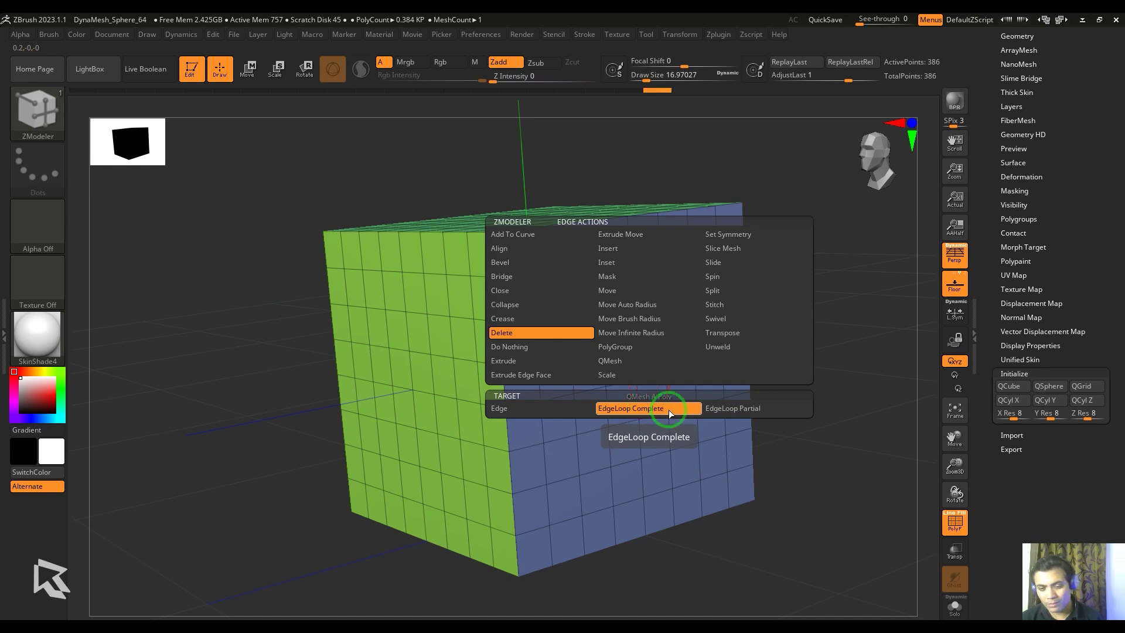
pyautogui.click(530, 408)
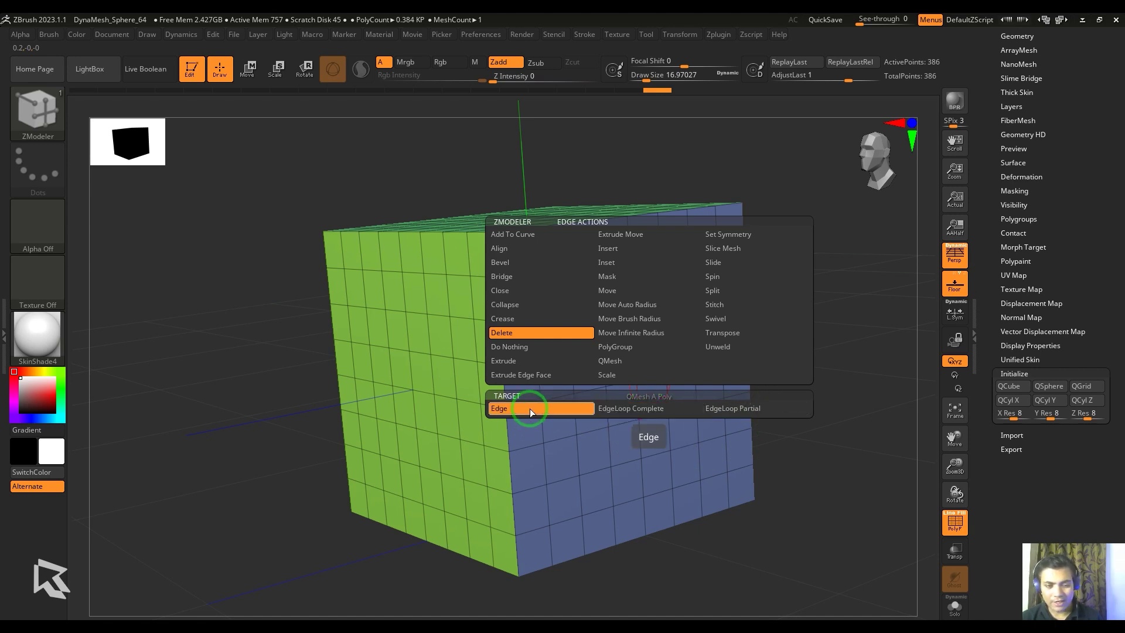
# Try deleting a single edge near the middle of the cube's blue side twice, undoing each deletion
pyautogui.moveTo(863, 441); pyautogui.dragTo(858, 487)
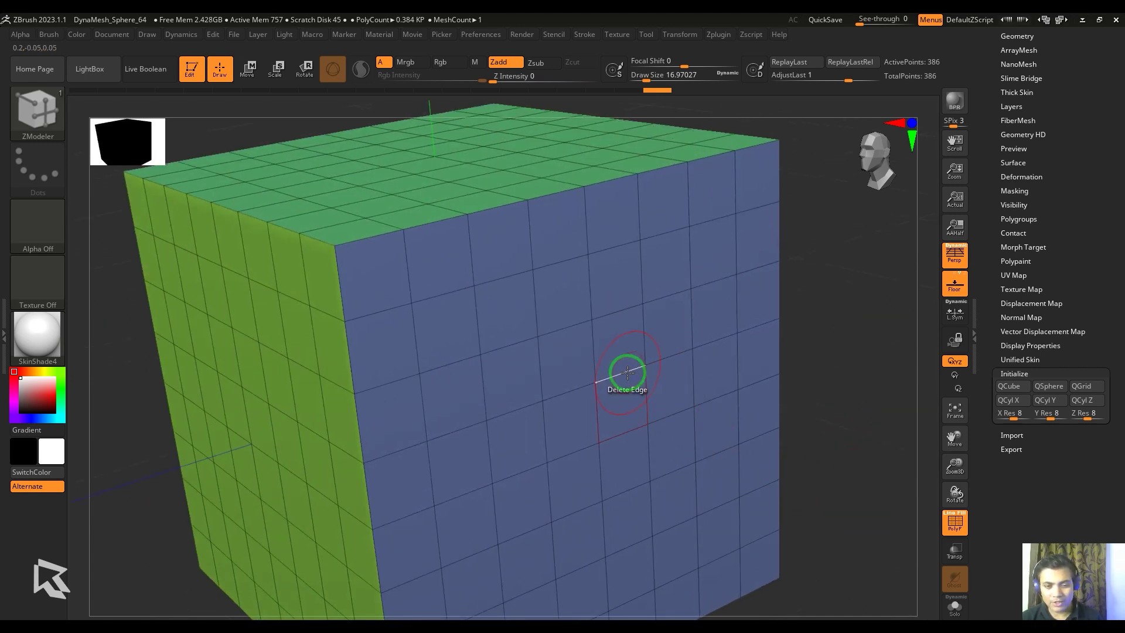
pyautogui.click(627, 373)
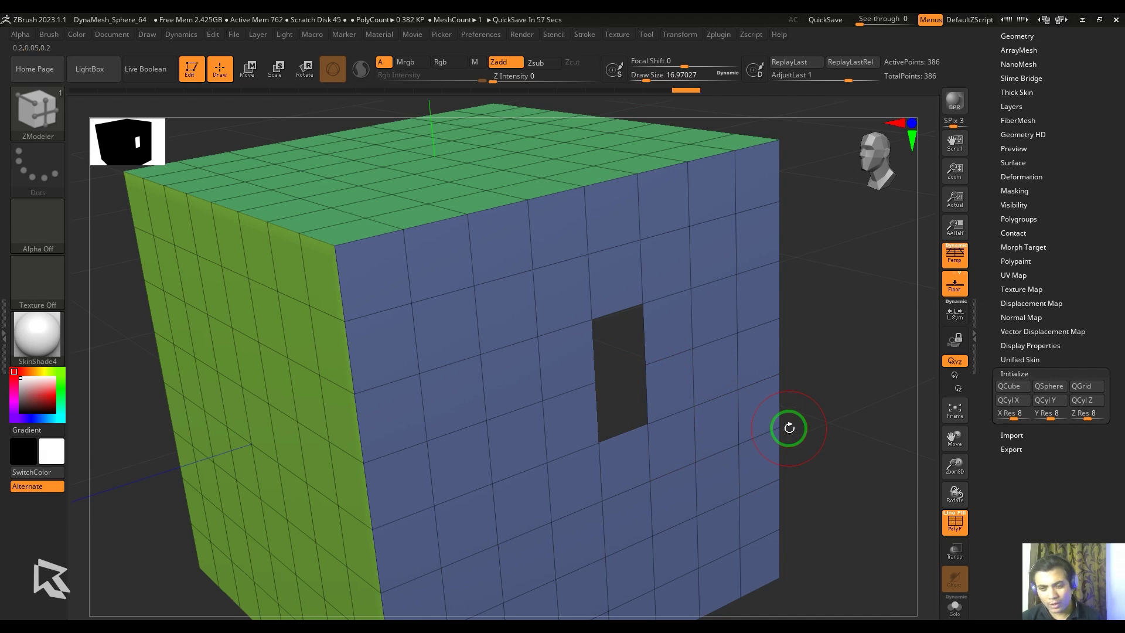
pyautogui.moveTo(793, 401); pyautogui.dragTo(800, 377)
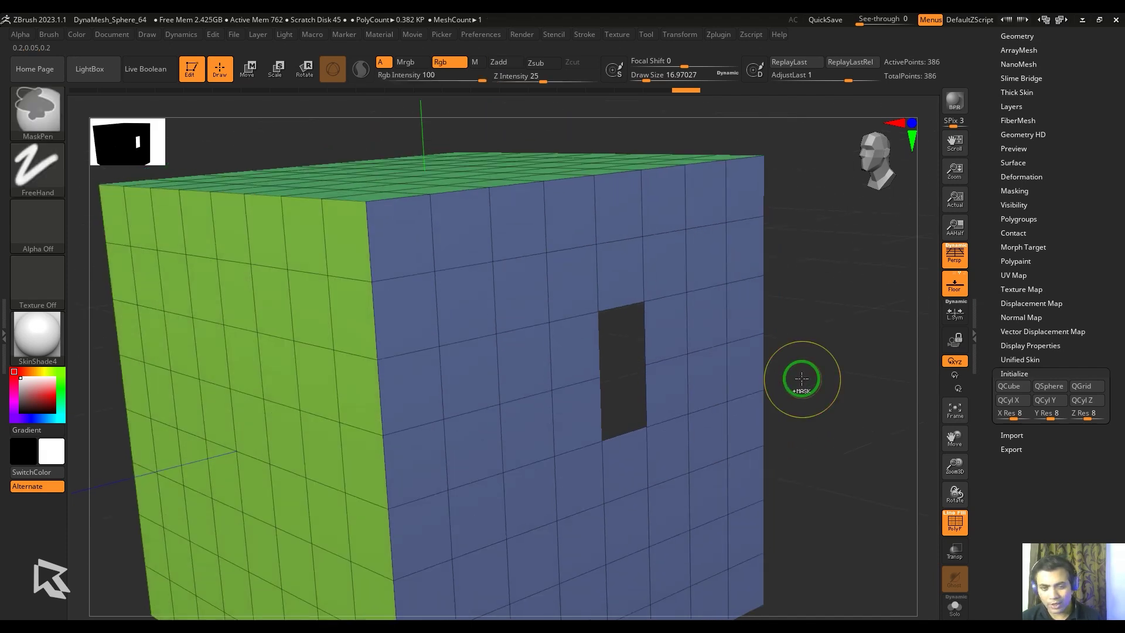
pyautogui.hotkey('ctrl', 'z')
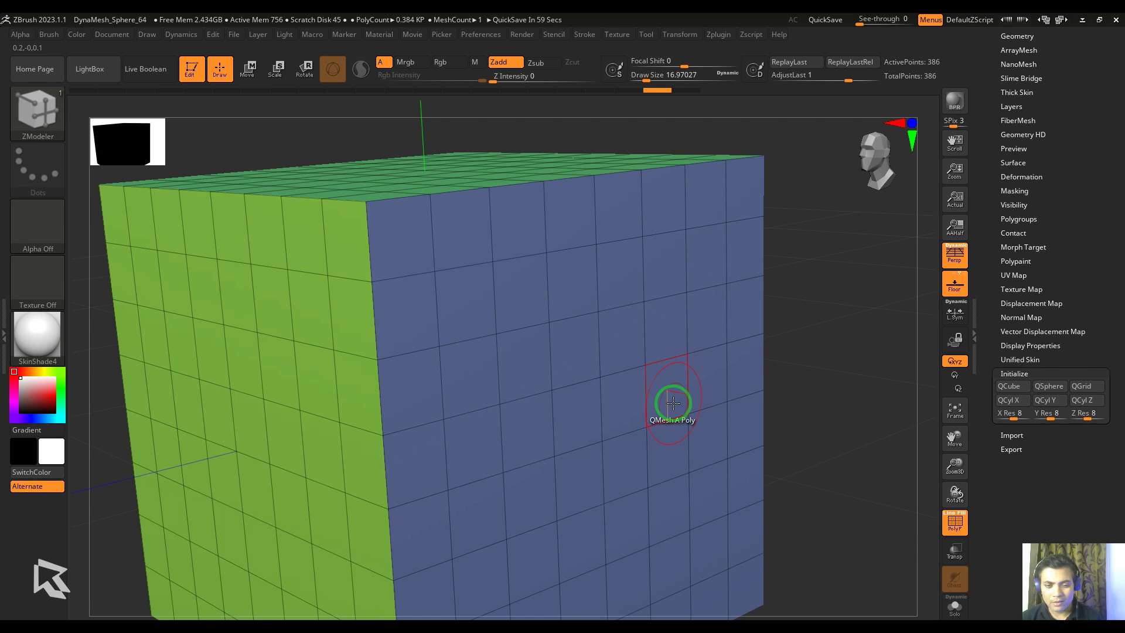
pyautogui.click(623, 372)
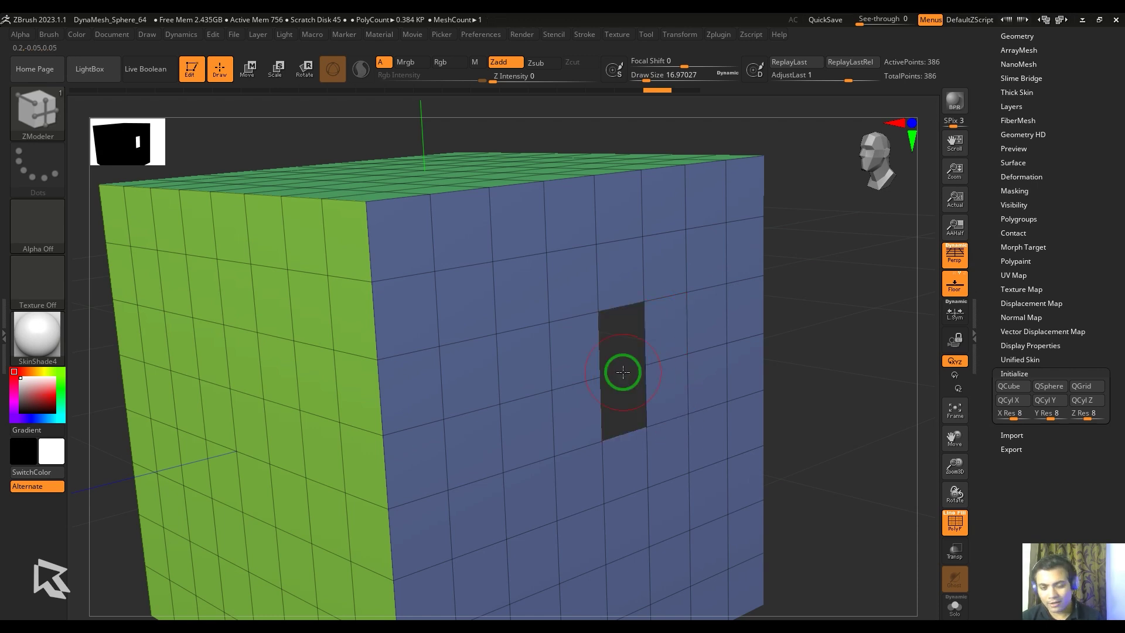
pyautogui.hotkey('ctrl', 'z')
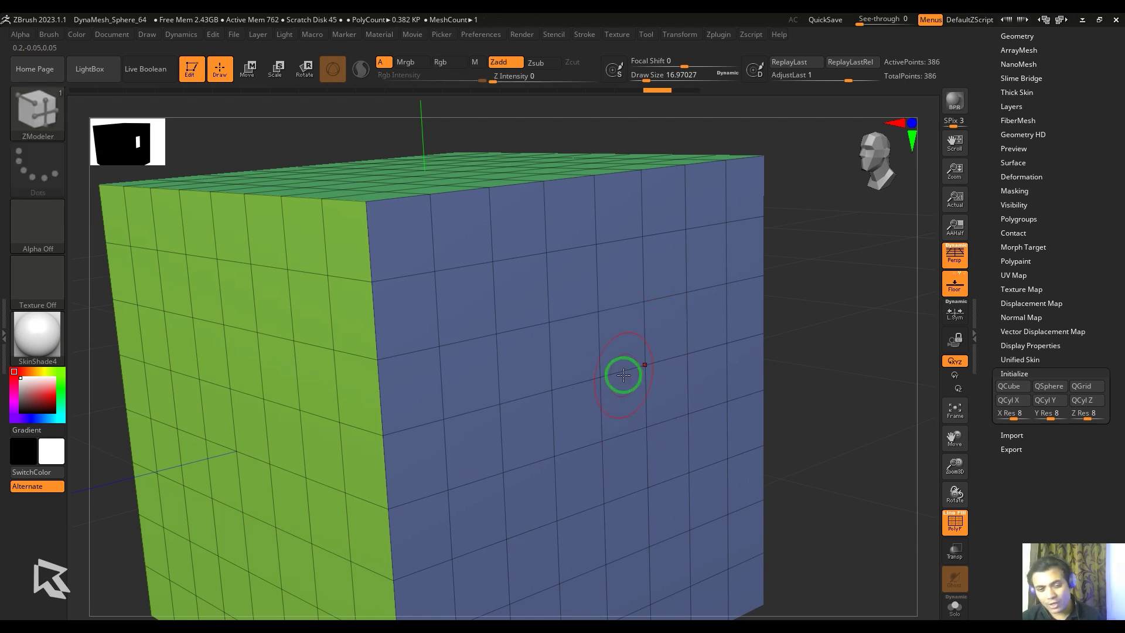
# Set the Delete target to EdgeLoop Complete, delete a horizontal edge loop through the blue side, and undo the deletion
pyautogui.press('space')
pyautogui.click(624, 408)
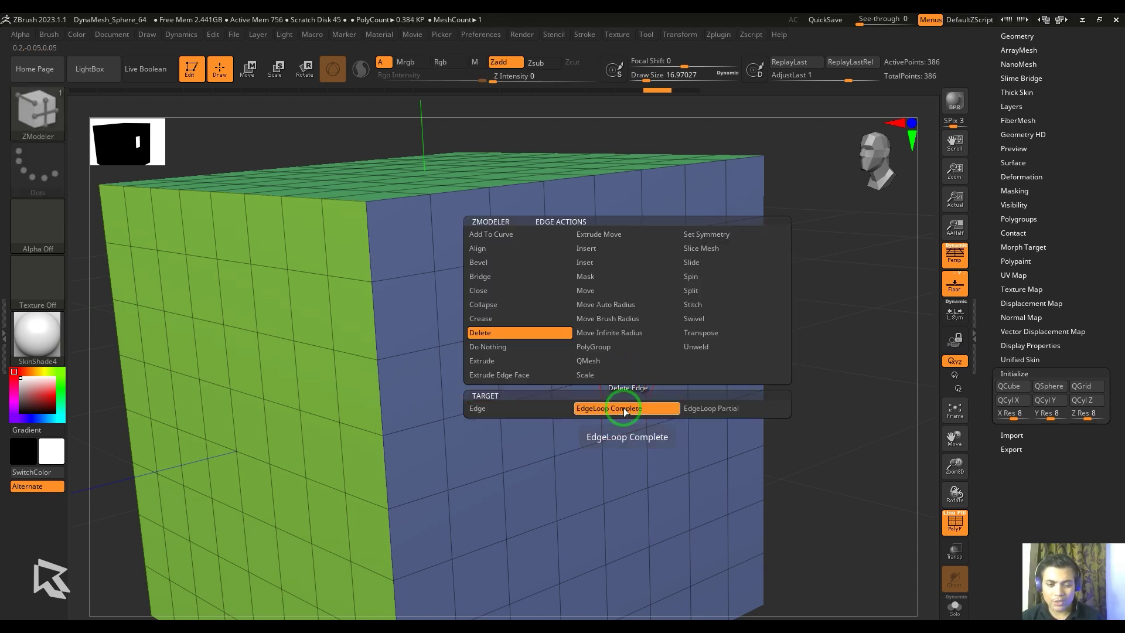
pyautogui.click(622, 371)
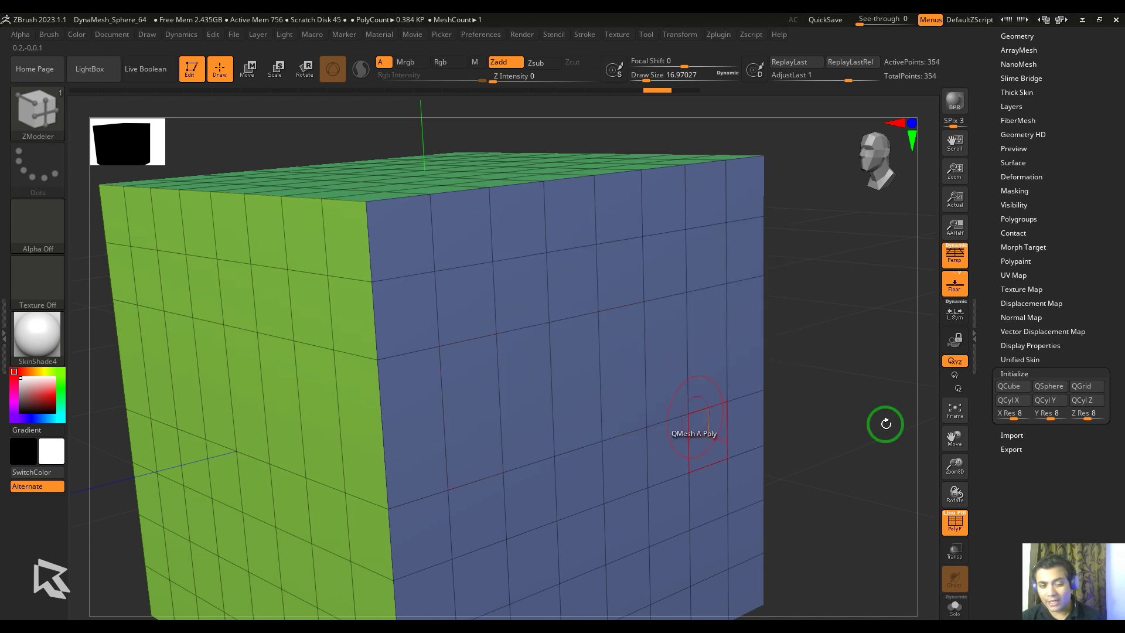
pyautogui.moveTo(828, 454); pyautogui.dragTo(834, 411)
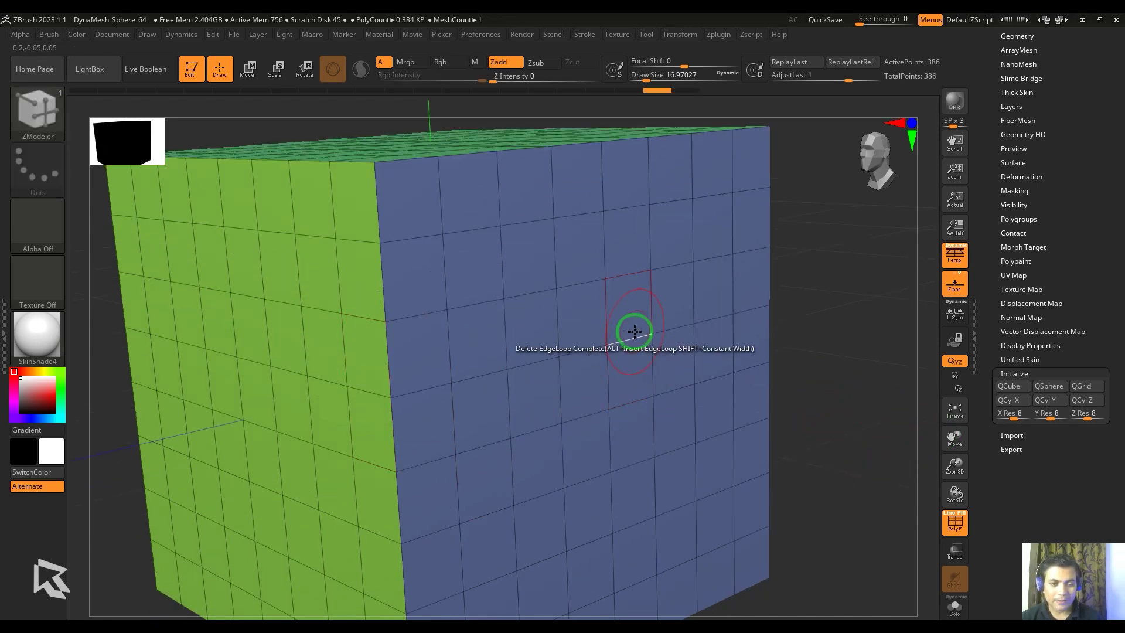
pyautogui.hotkey('ctrl', 'z')
# Using the EdgeLoop Complete target, delete the border edge loop between the green top and the blue side, and undo it
pyautogui.moveTo(833, 374); pyautogui.dragTo(662, 329)
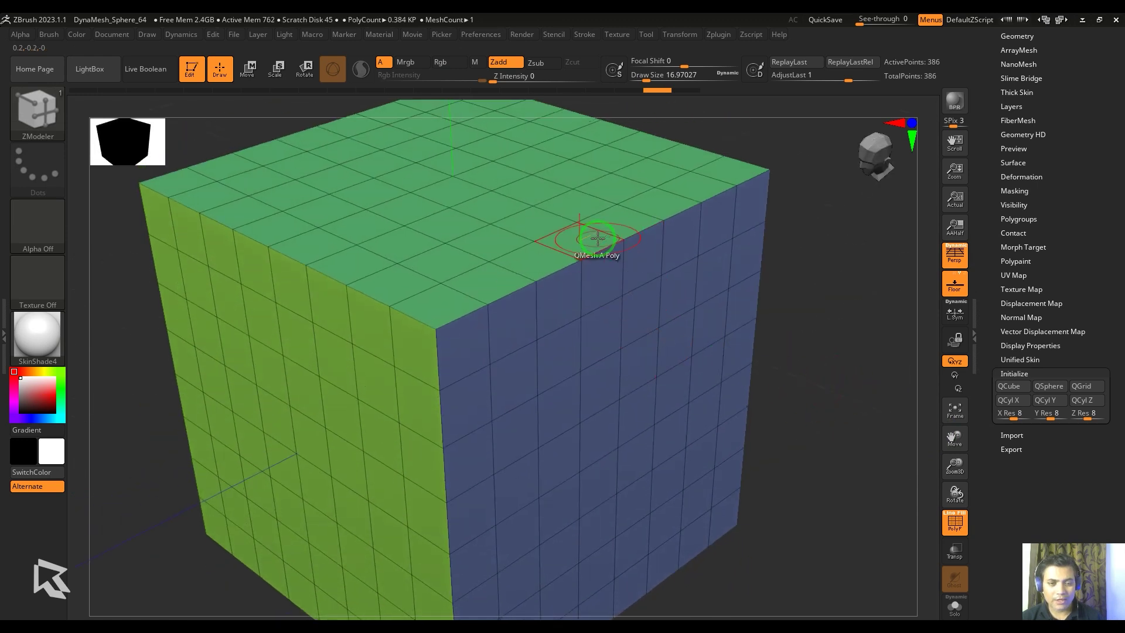
pyautogui.press('space')
pyautogui.click(611, 406)
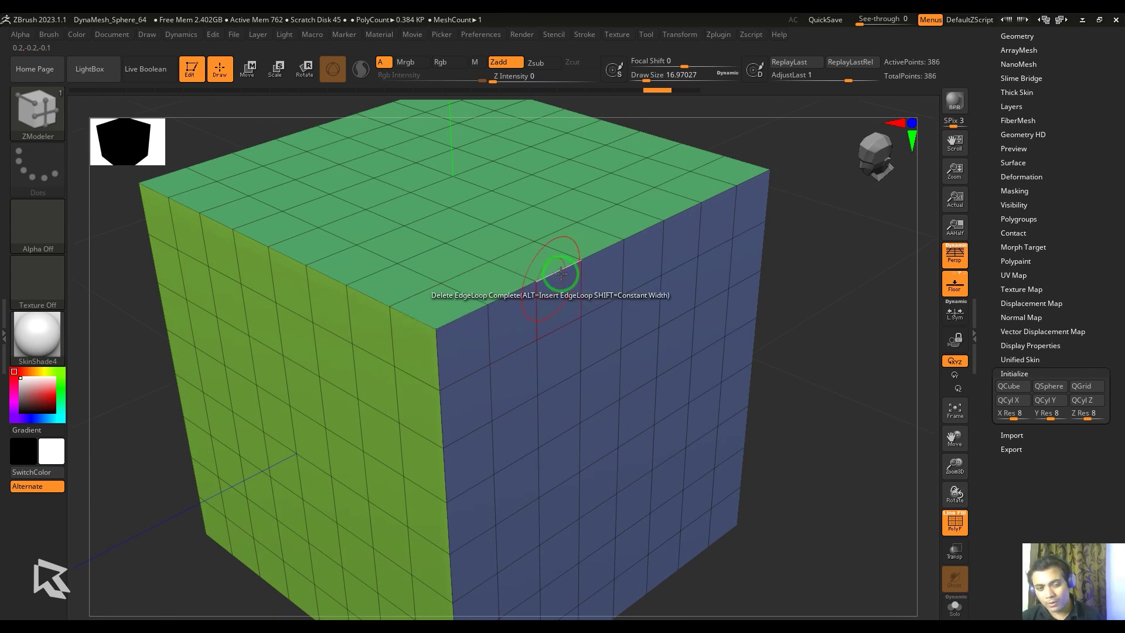
pyautogui.click(463, 313)
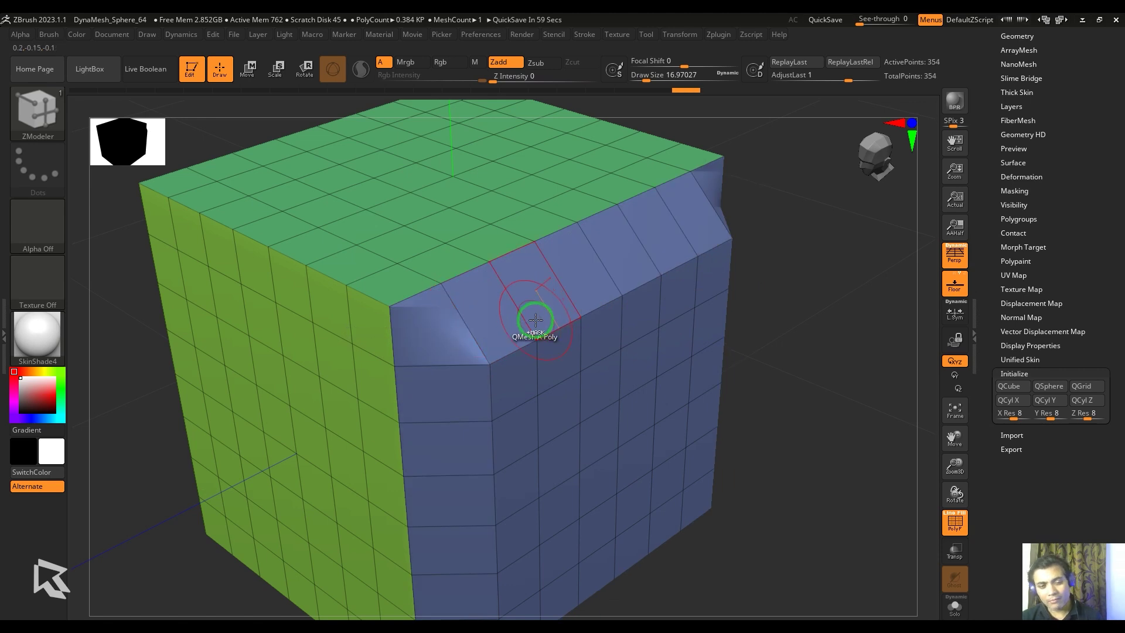
pyautogui.hotkey('ctrl', 'z')
# Set the Delete target to EdgeLoop Partial, try it on the blue side's upper border edges, and undo each deletion
pyautogui.press('space')
pyautogui.click(637, 409)
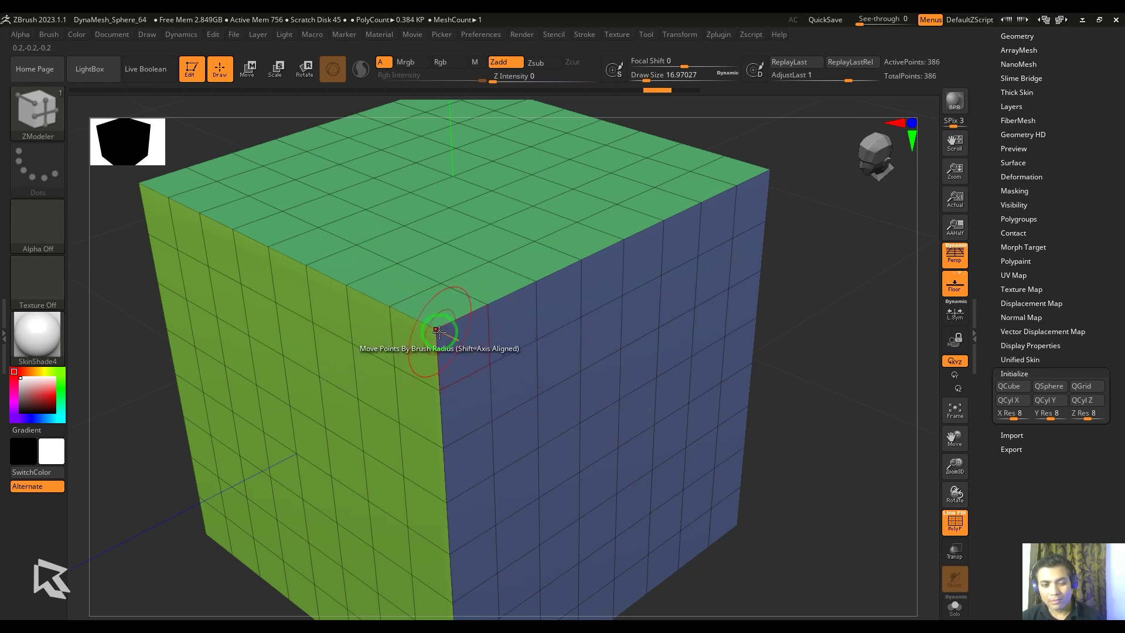
pyautogui.click(455, 319)
pyautogui.hotkey('ctrl', 'z')
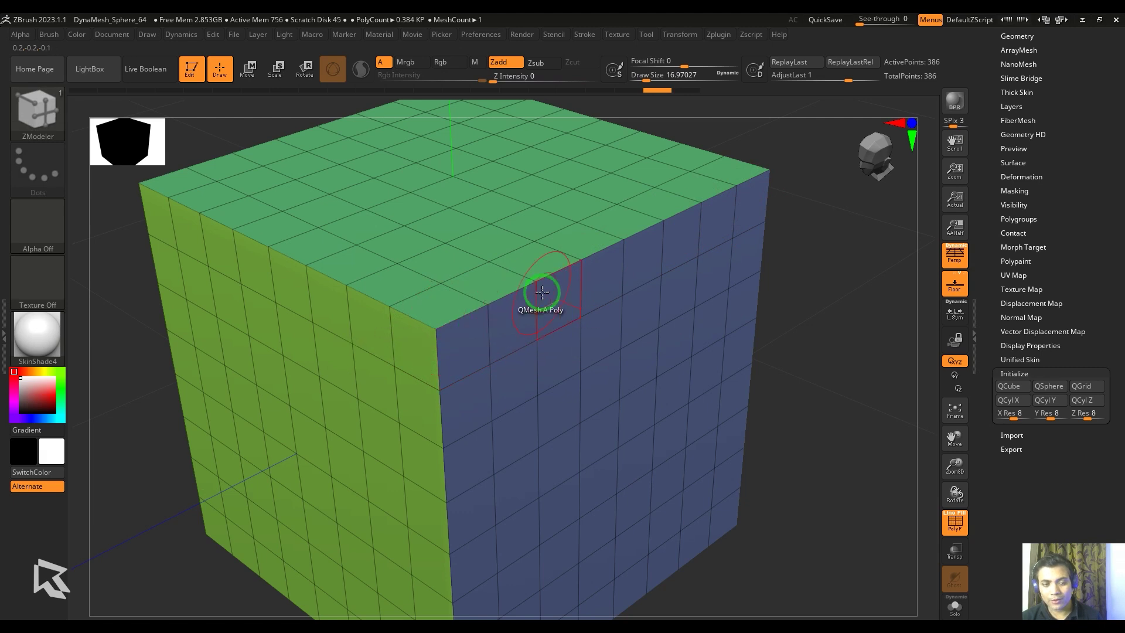
pyautogui.click(563, 271)
pyautogui.hotkey('ctrl', 'z')
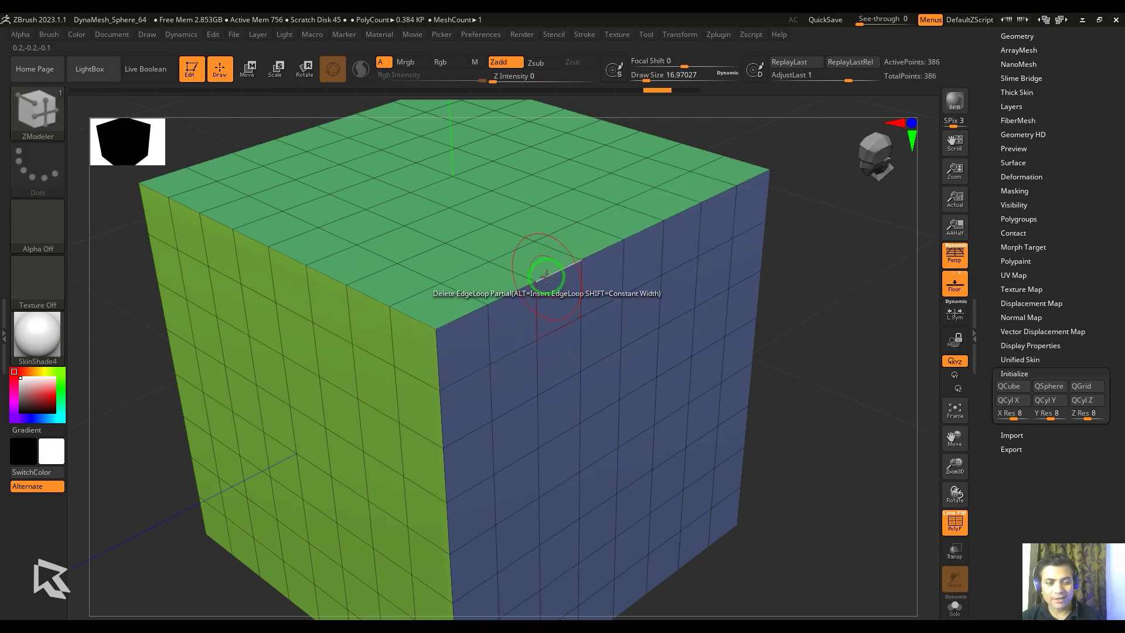
# Switch the Delete target back to EdgeLoop Complete, delete the blue side's upper border loop again, and undo it
pyautogui.press('space')
pyautogui.click(533, 409)
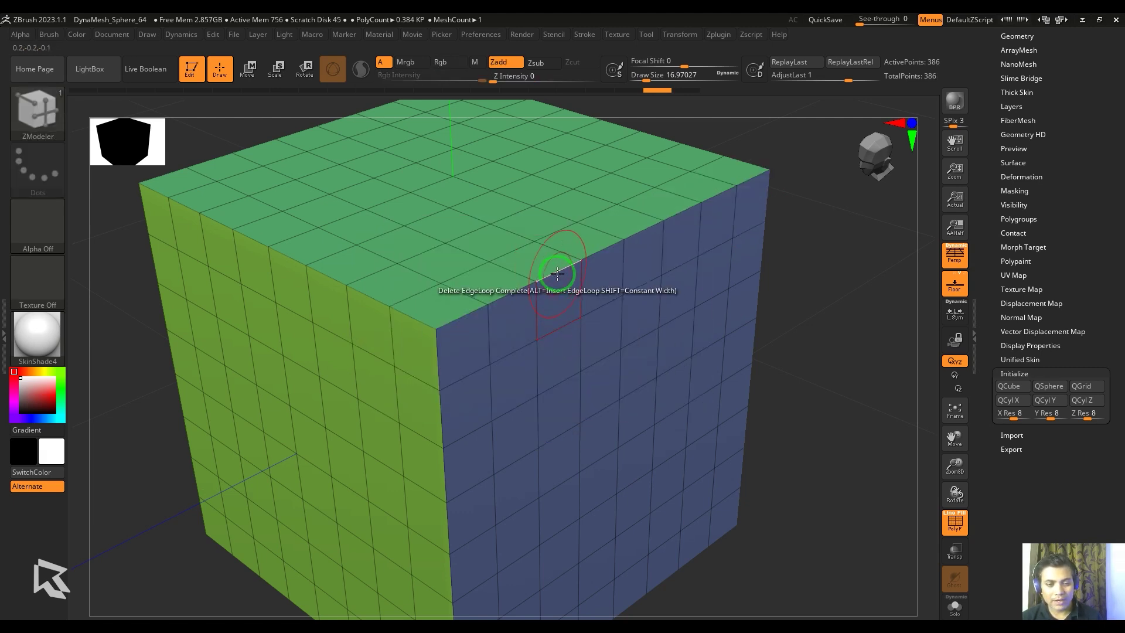
pyautogui.click(550, 270)
pyautogui.hotkey('ctrl', 'z')
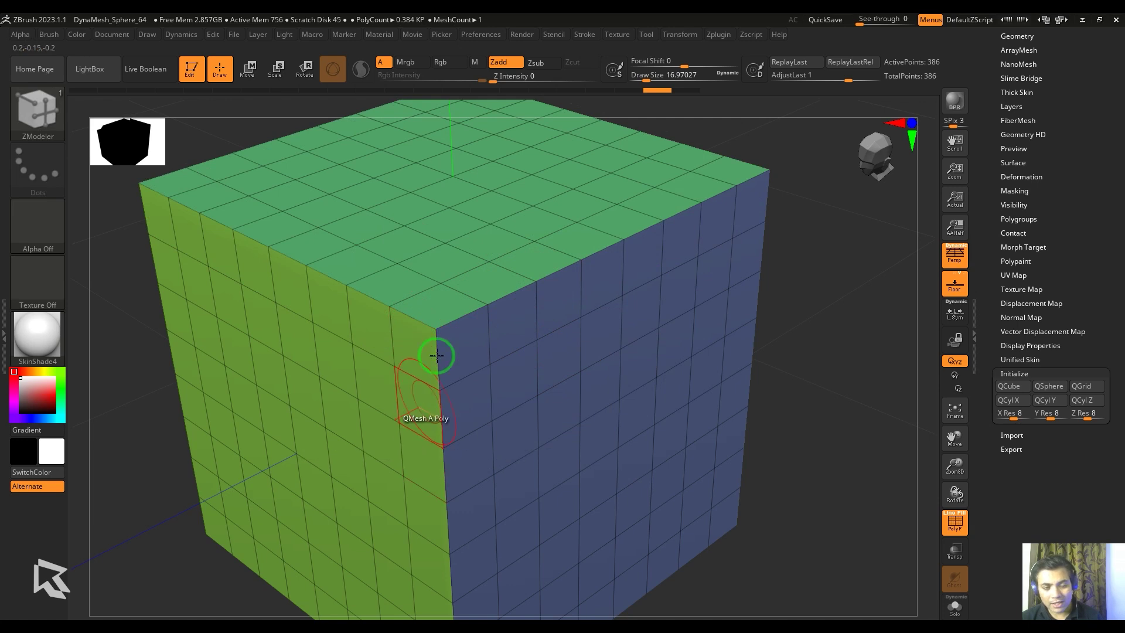
# Set the Delete target to Edge and change the ZModeler edge action to Do Nothing
pyautogui.press('space')
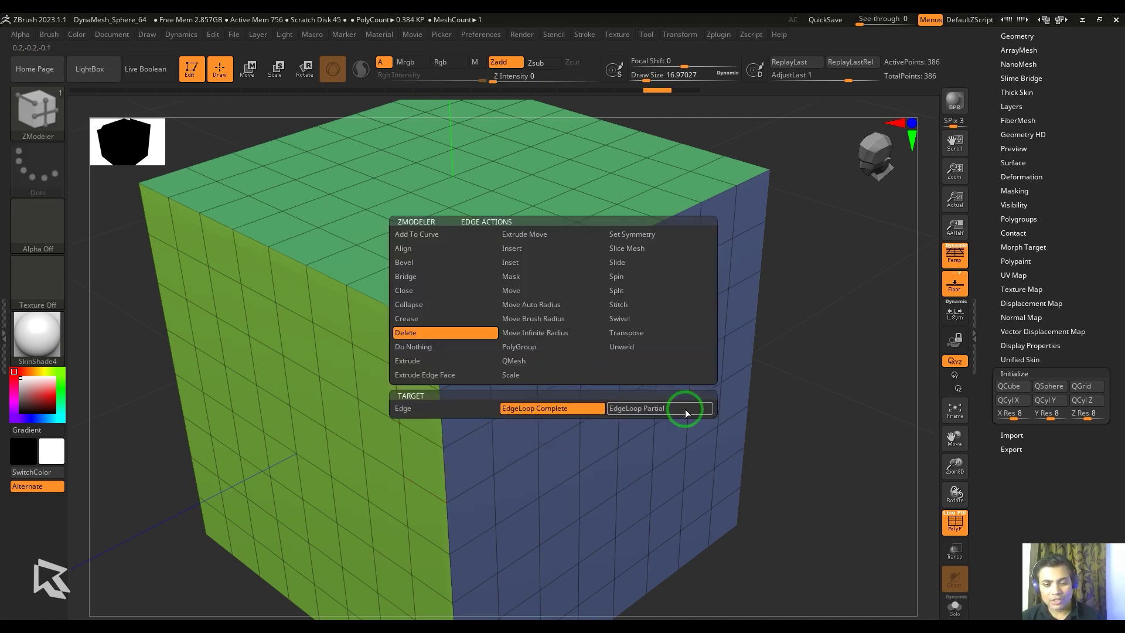
pyautogui.click(436, 409)
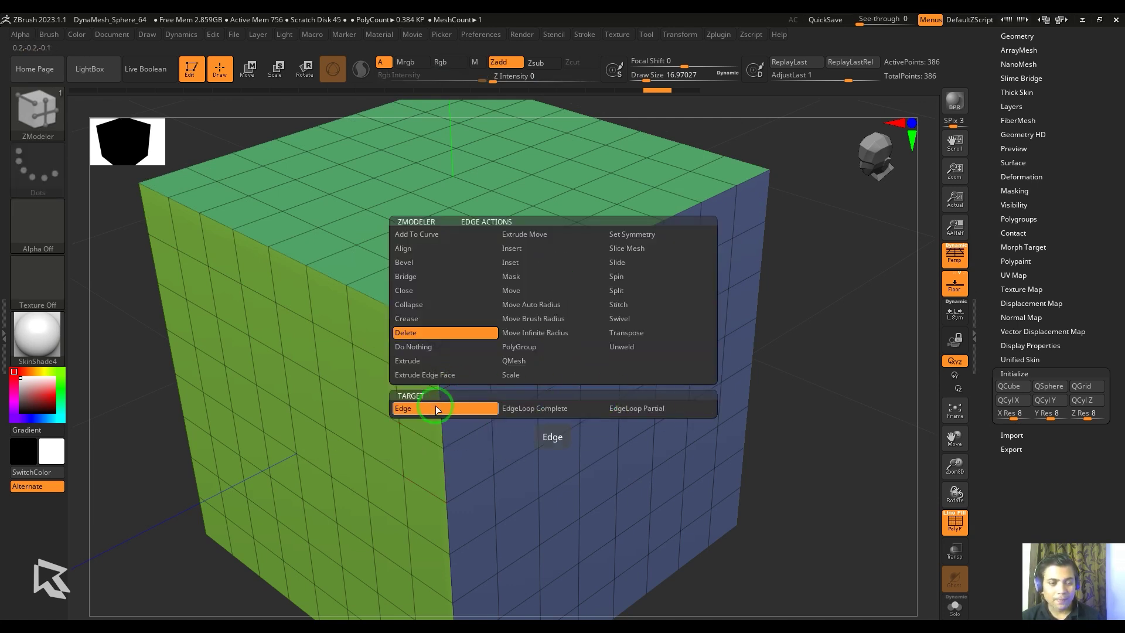
pyautogui.click(449, 345)
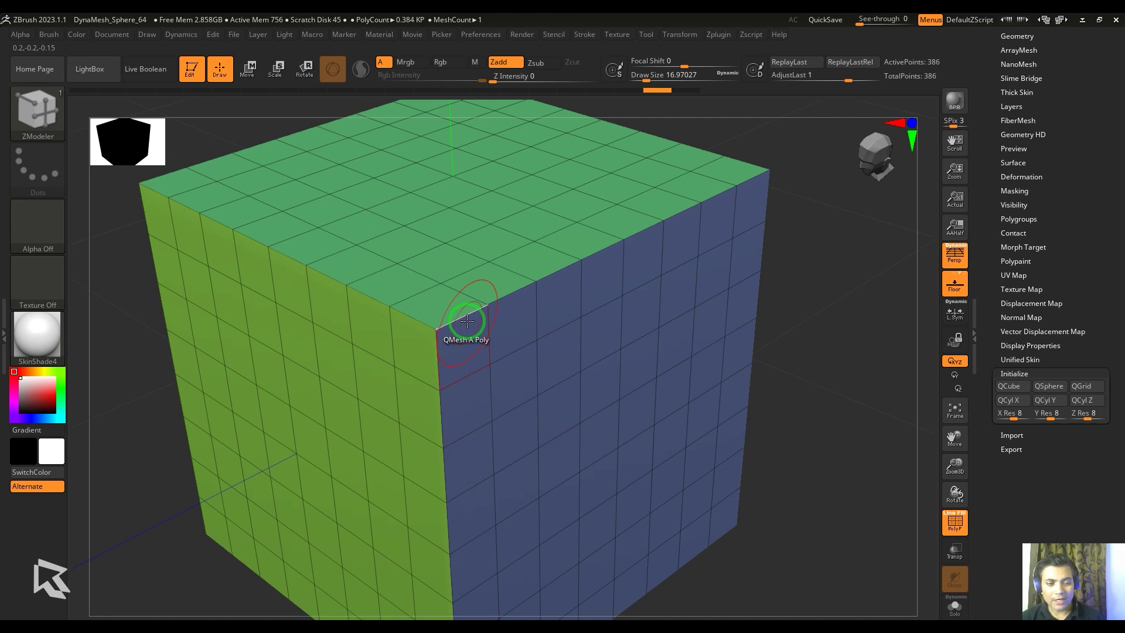
# Try extruding single polygons on the cube's blue side with QMesh, including from over their edges, undoing each extrusion
pyautogui.press('space')
pyautogui.moveTo(811, 381); pyautogui.dragTo(691, 393)
pyautogui.moveTo(556, 397); pyautogui.dragTo(599, 376)
pyautogui.hotkey('ctrl', 'z')
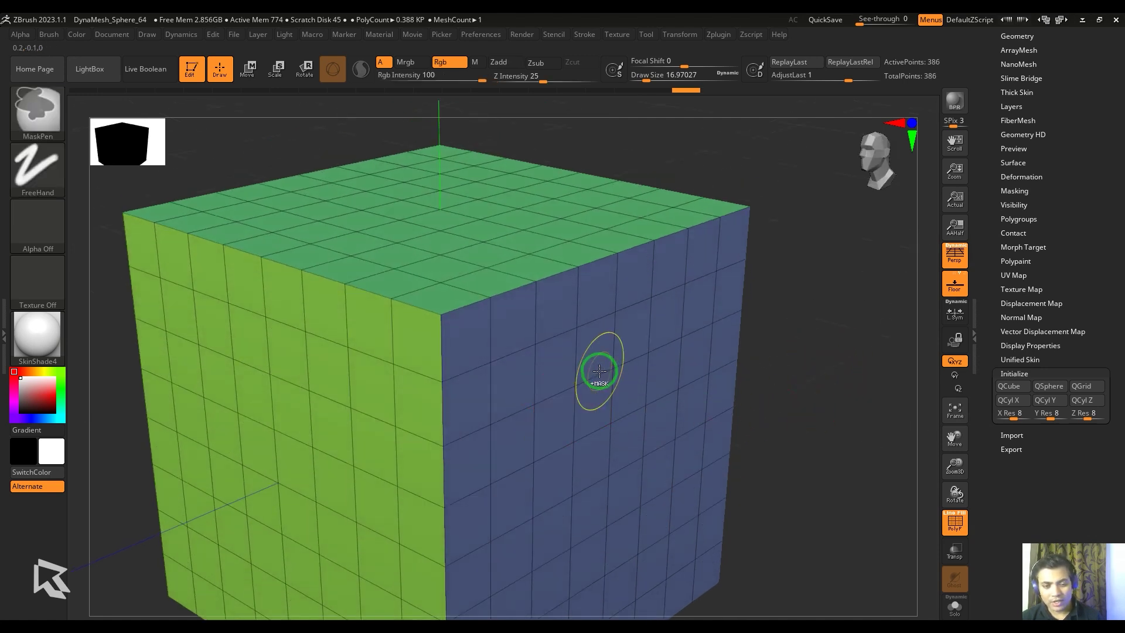
pyautogui.click(600, 374)
pyautogui.hotkey('ctrl', 'z')
pyautogui.click(599, 317)
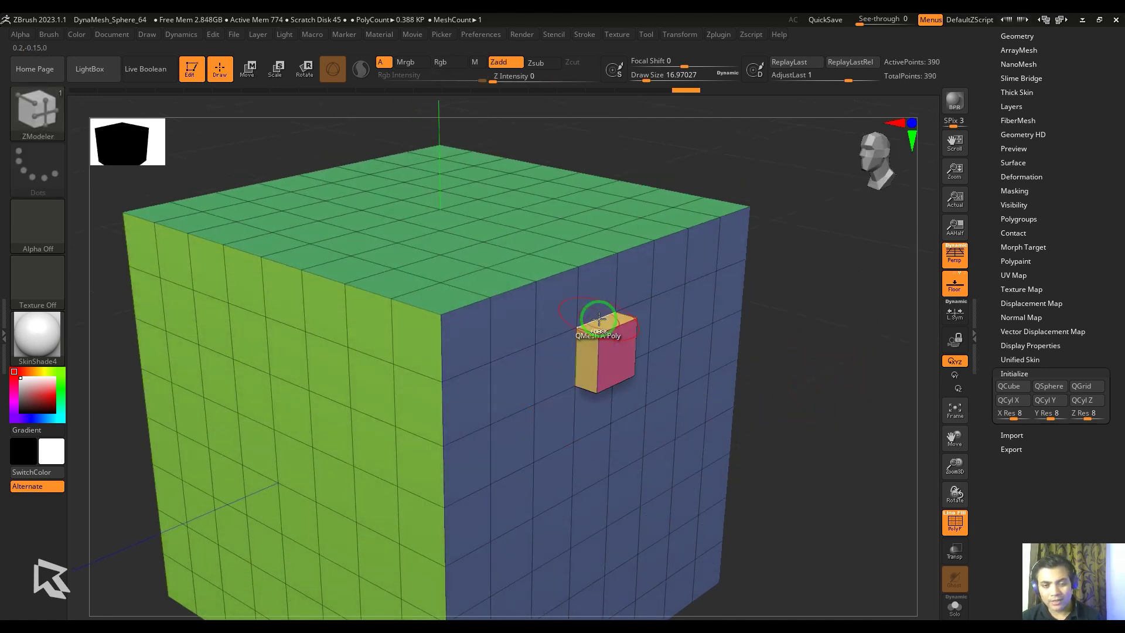
pyautogui.hotkey('ctrl', 'z')
pyautogui.click(641, 302)
pyautogui.hotkey('ctrl', 'z')
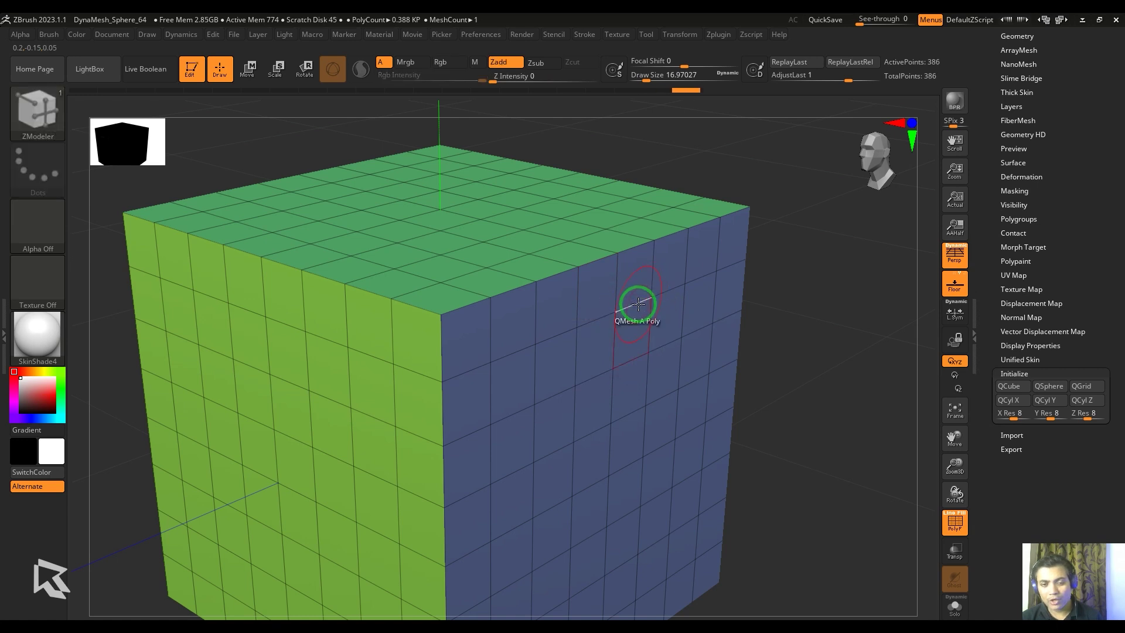
pyautogui.click(636, 305)
pyautogui.hotkey('ctrl', 'z')
# Pick QMesh with the A Single Poly target as the polygon action, extrude polygons on the blue side, and undo the extrusions
pyautogui.press('space')
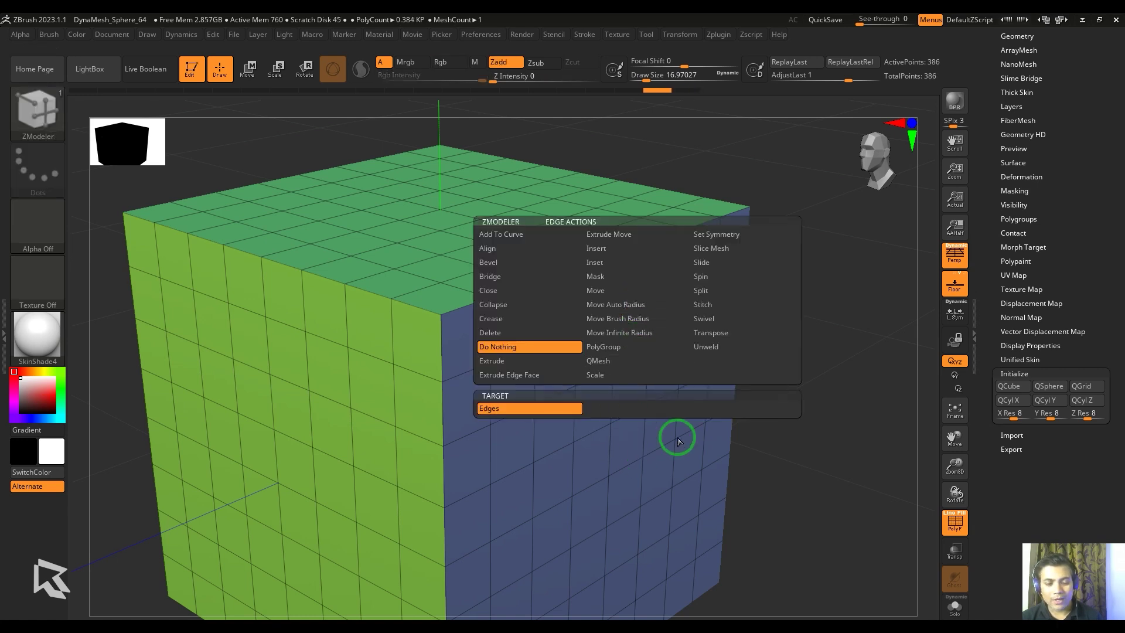
pyautogui.press('space')
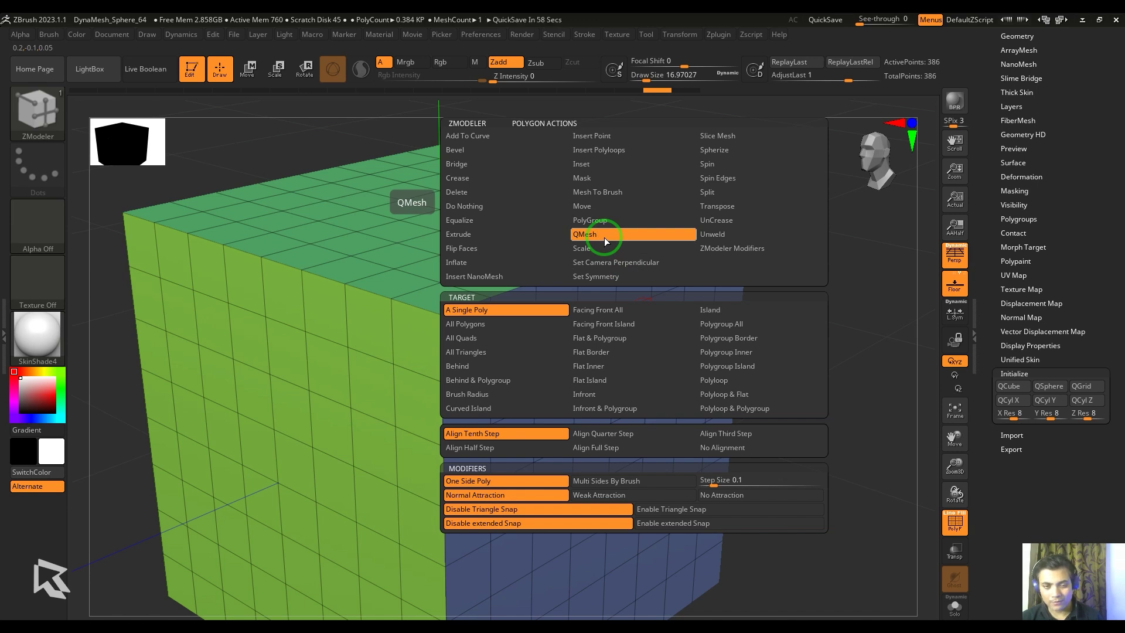
pyautogui.click(604, 238)
pyautogui.click(635, 334)
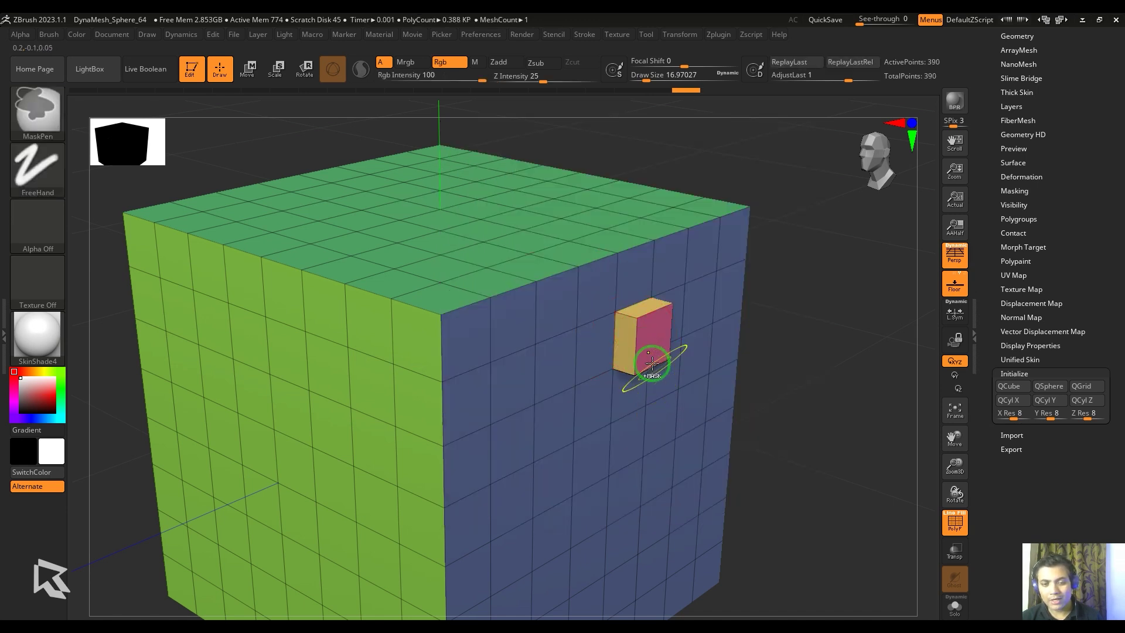
pyautogui.hotkey('ctrl', 'z')
pyautogui.moveTo(632, 329); pyautogui.dragTo(599, 311)
pyautogui.hotkey('ctrl', 'z')
pyautogui.hotkey('ctrl', 'z')
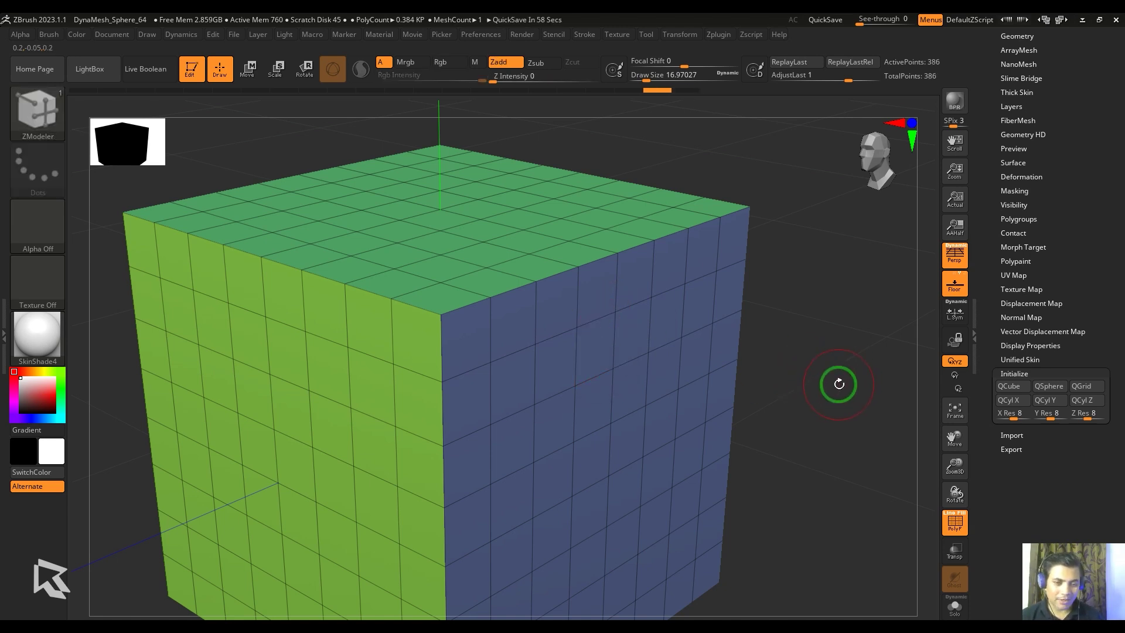
# Set the ZModeler edge action to Transpose
pyautogui.press('space')
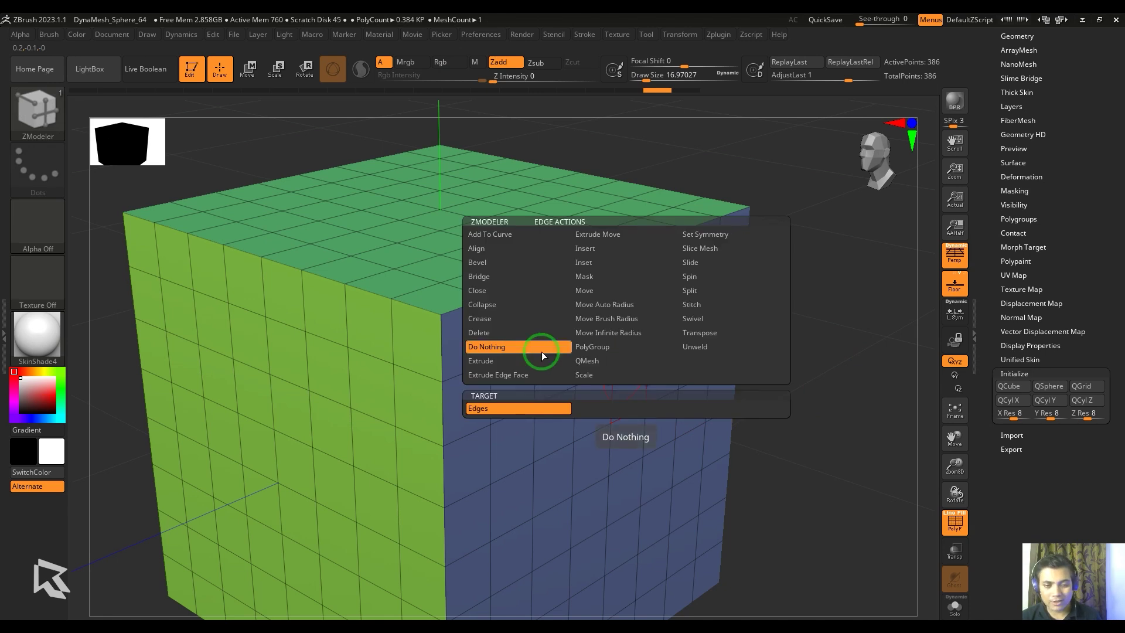
pyautogui.click(721, 335)
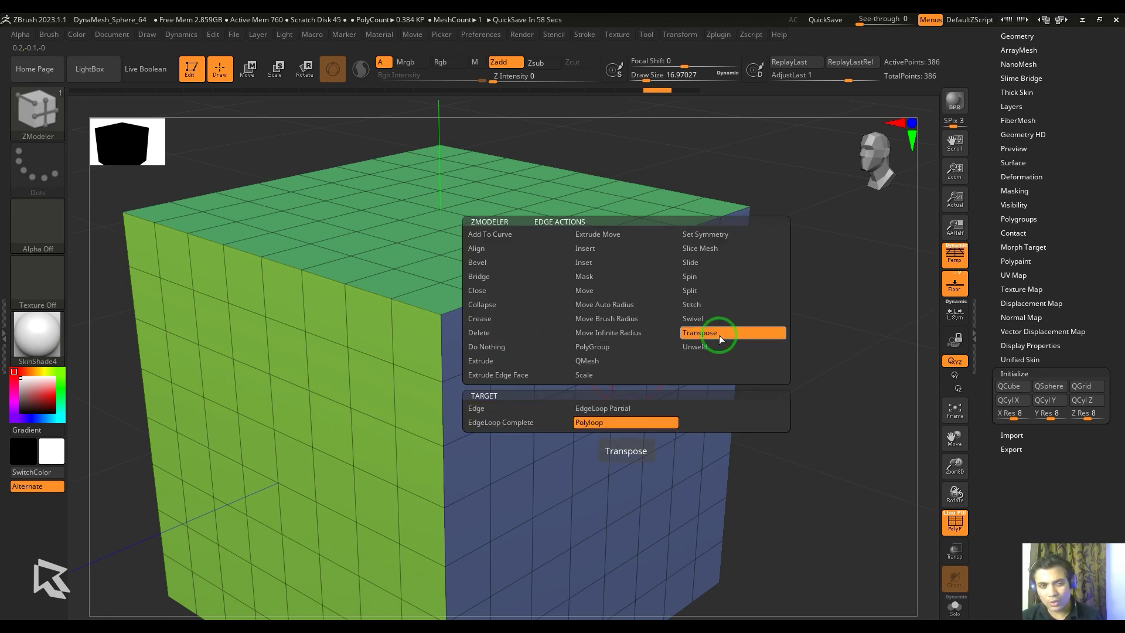
# Try out the Move gizmo on the whole cube and return to Draw mode
pyautogui.click(249, 68)
pyautogui.keyDown('alt'); pyautogui.moveTo(824, 391); pyautogui.dragTo(762, 328); pyautogui.keyUp('alt')
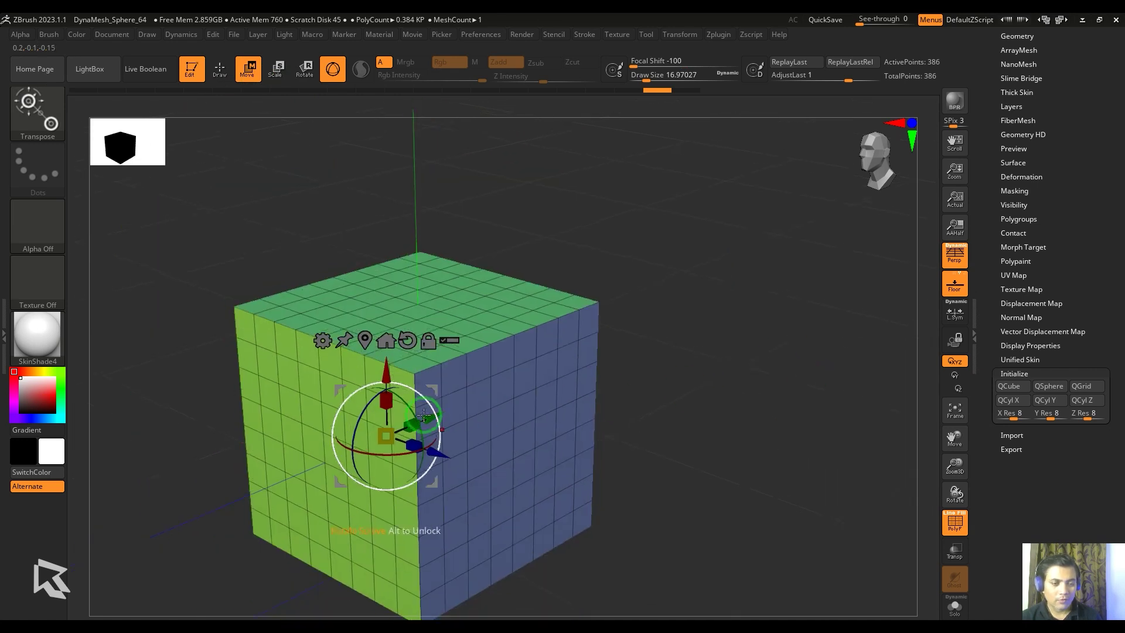
pyautogui.moveTo(386, 368); pyautogui.dragTo(392, 343)
pyautogui.moveTo(429, 416); pyautogui.dragTo(388, 437)
pyautogui.moveTo(766, 407)
pyautogui.keyDown('alt'); pyautogui.mouseDown()
pyautogui.moveTo(798, 374)
pyautogui.moveTo(768, 420)
pyautogui.mouseUp(); pyautogui.keyUp('alt')
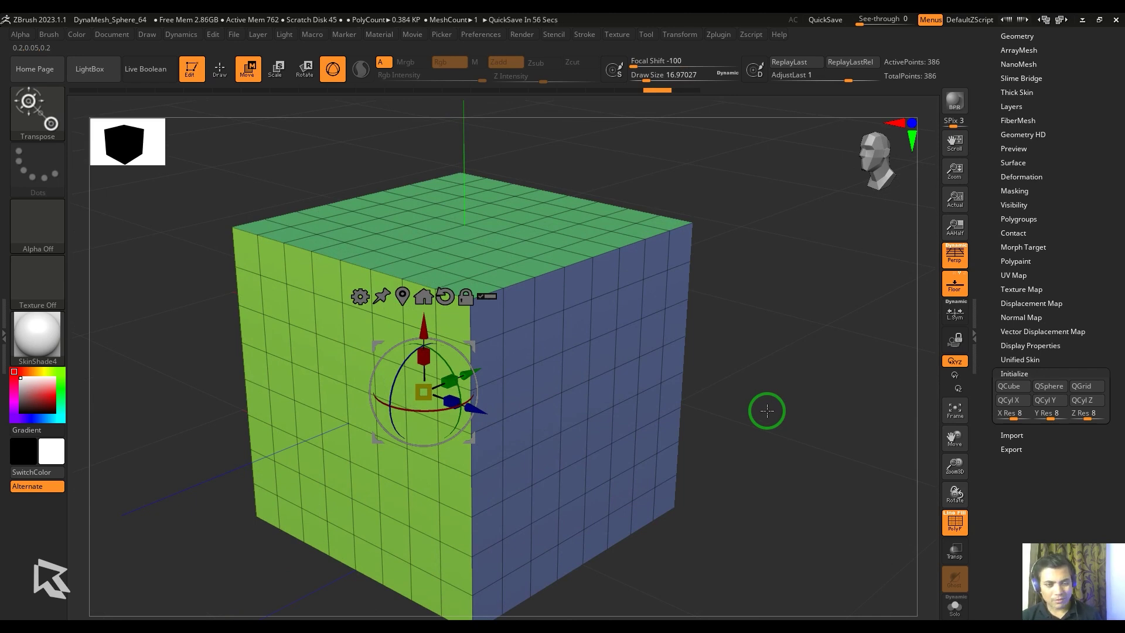
pyautogui.press('q')
# Set the Transpose target to Edge, try moving a single edge on the cube's blue side, undo the move and clear the mask
pyautogui.press('space')
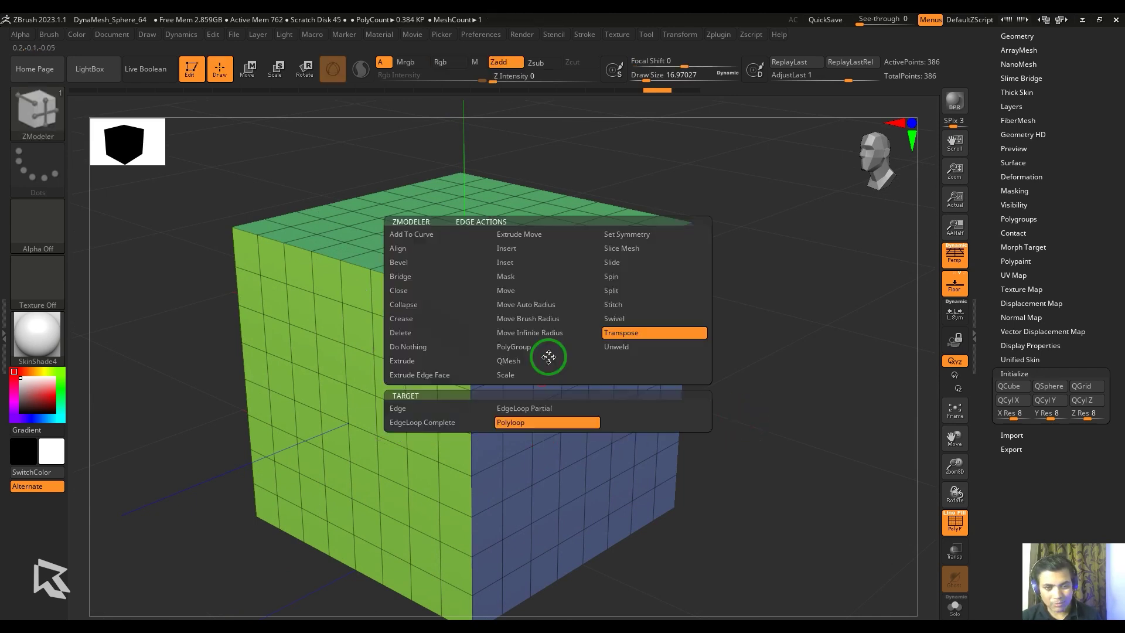
pyautogui.click(449, 412)
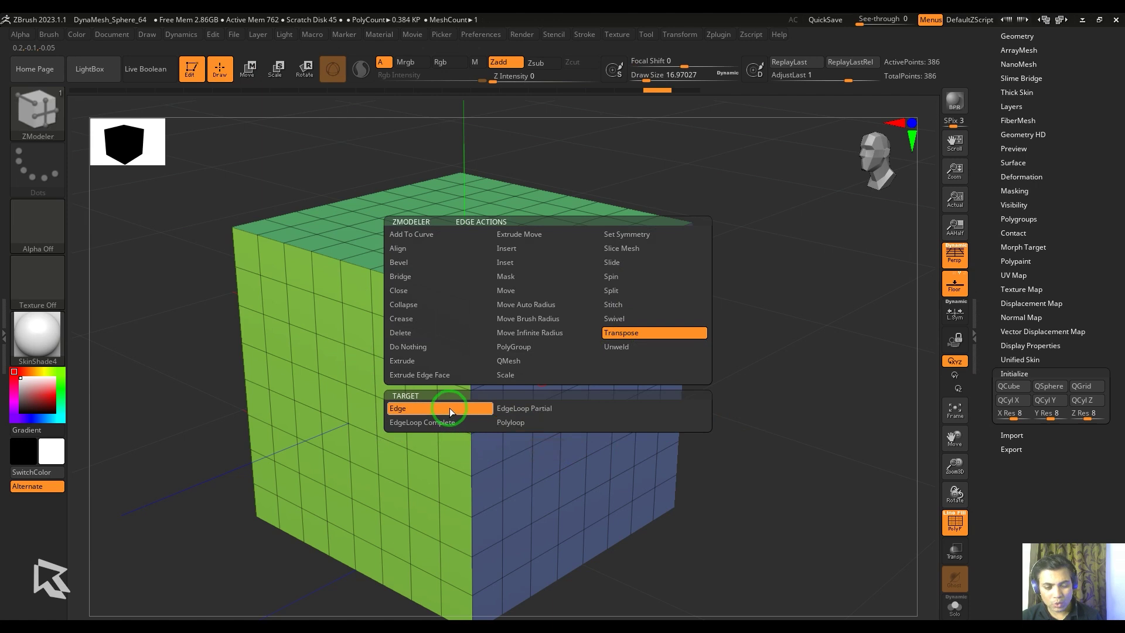
pyautogui.keyDown('ctrl'); pyautogui.moveTo(785, 439); pyautogui.dragTo(790, 462, button='right'); pyautogui.keyUp('ctrl')
pyautogui.click(624, 339)
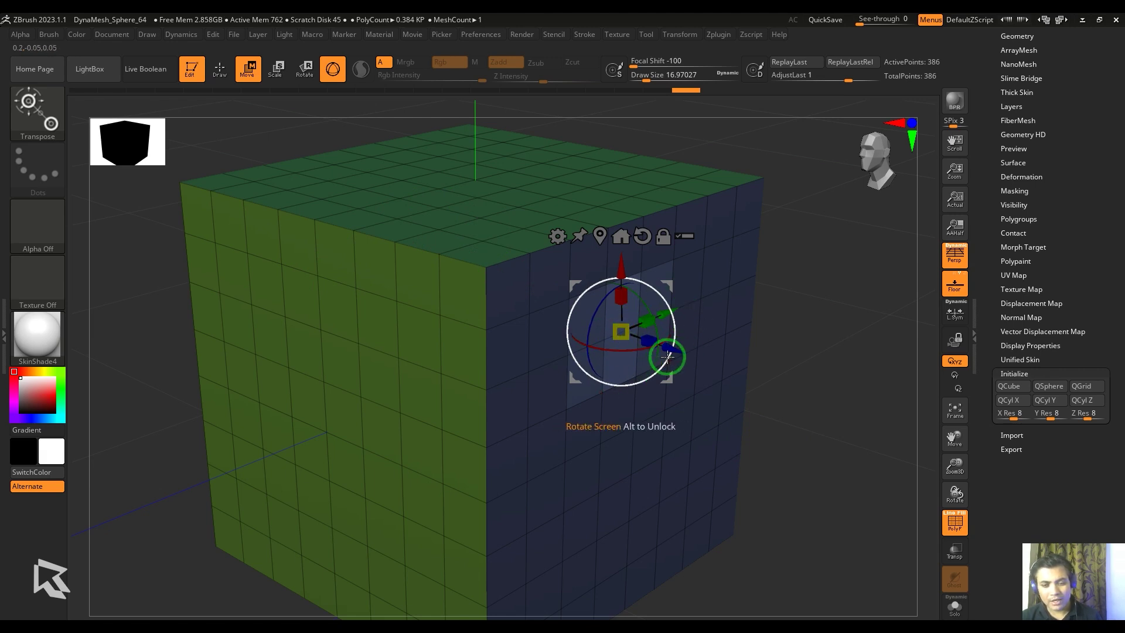
pyautogui.moveTo(632, 345); pyautogui.dragTo(684, 360)
pyautogui.hotkey('ctrl', 'z')
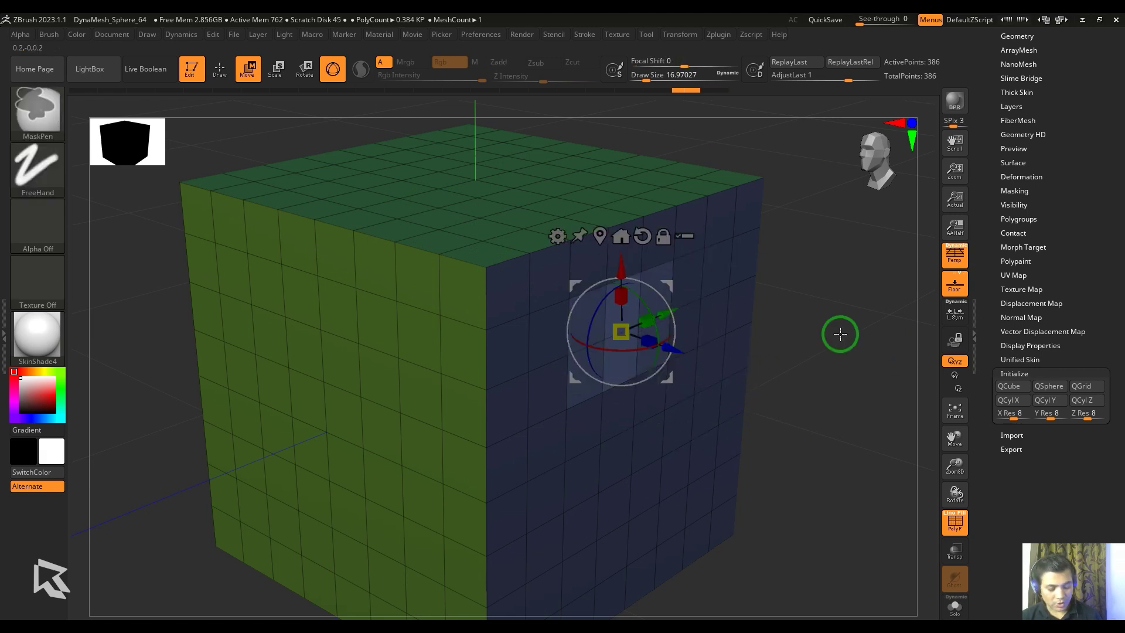
pyautogui.keyDown('ctrl'); pyautogui.moveTo(805, 299); pyautogui.dragTo(873, 467); pyautogui.keyUp('ctrl')
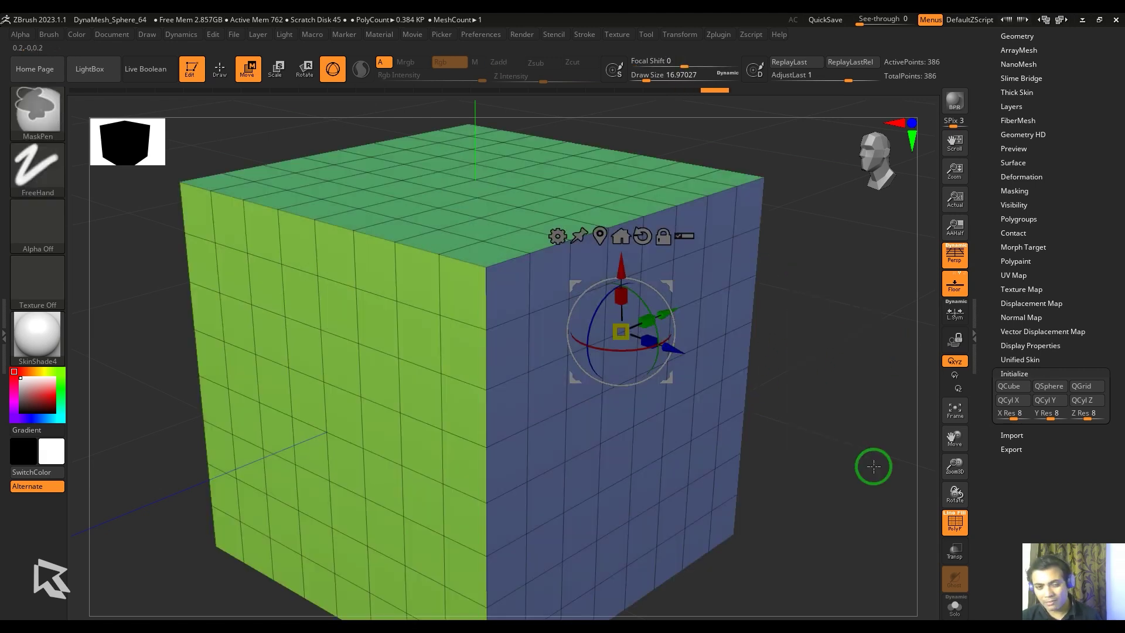
pyautogui.press('q')
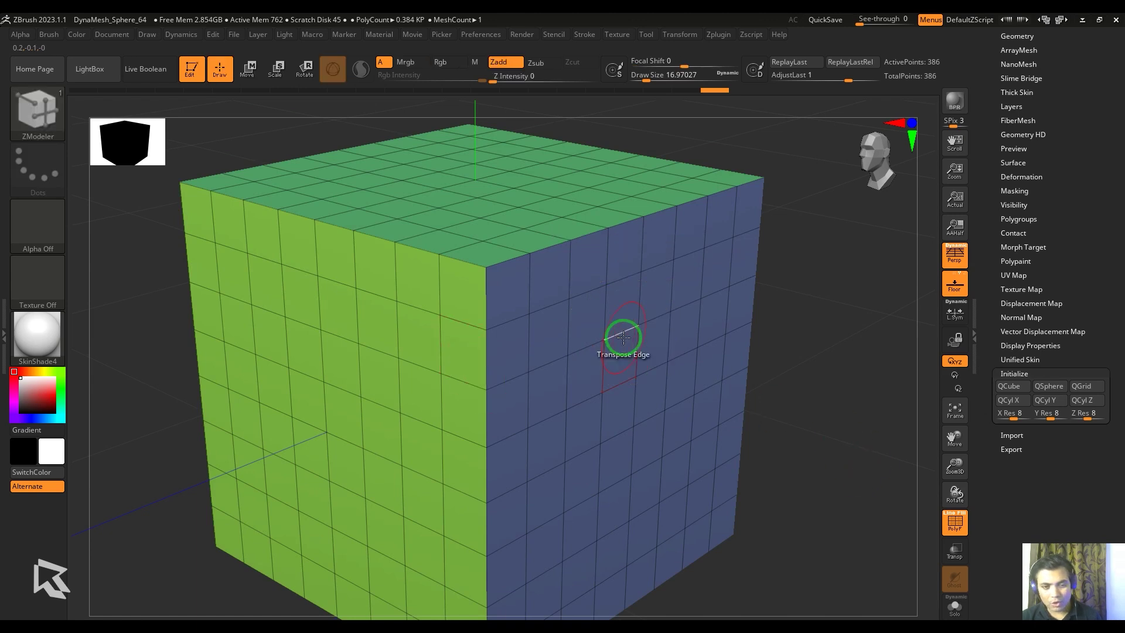
# With the Transpose target EdgeLoop Partial, move the edge loop between the green and blue sides inward as a chamfer and clear the mask
pyautogui.press('space')
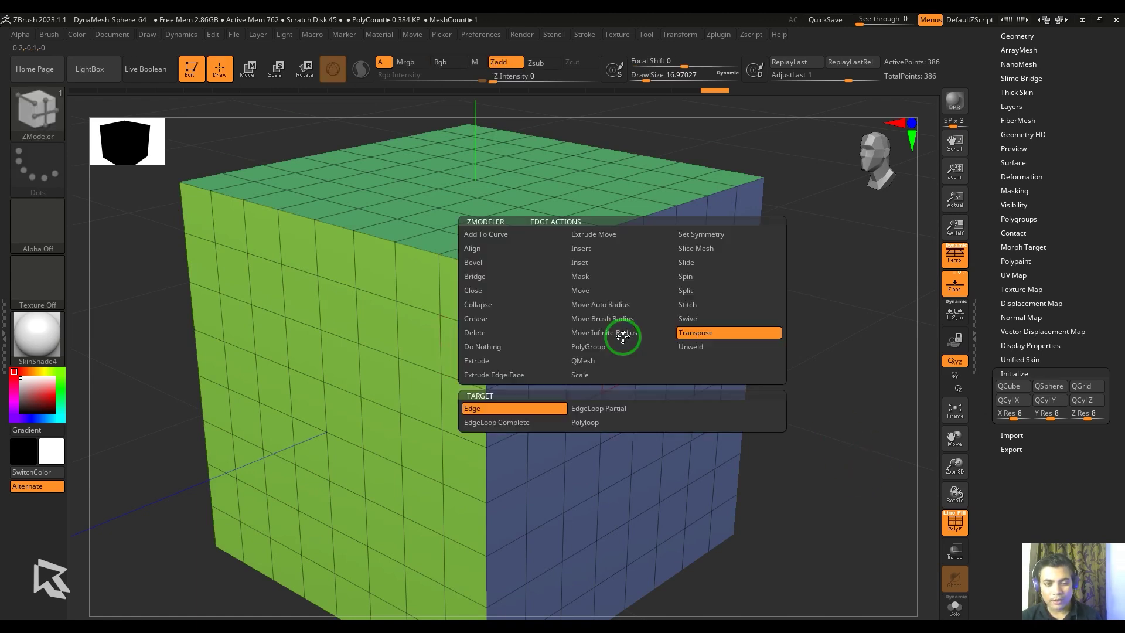
pyautogui.click(600, 410)
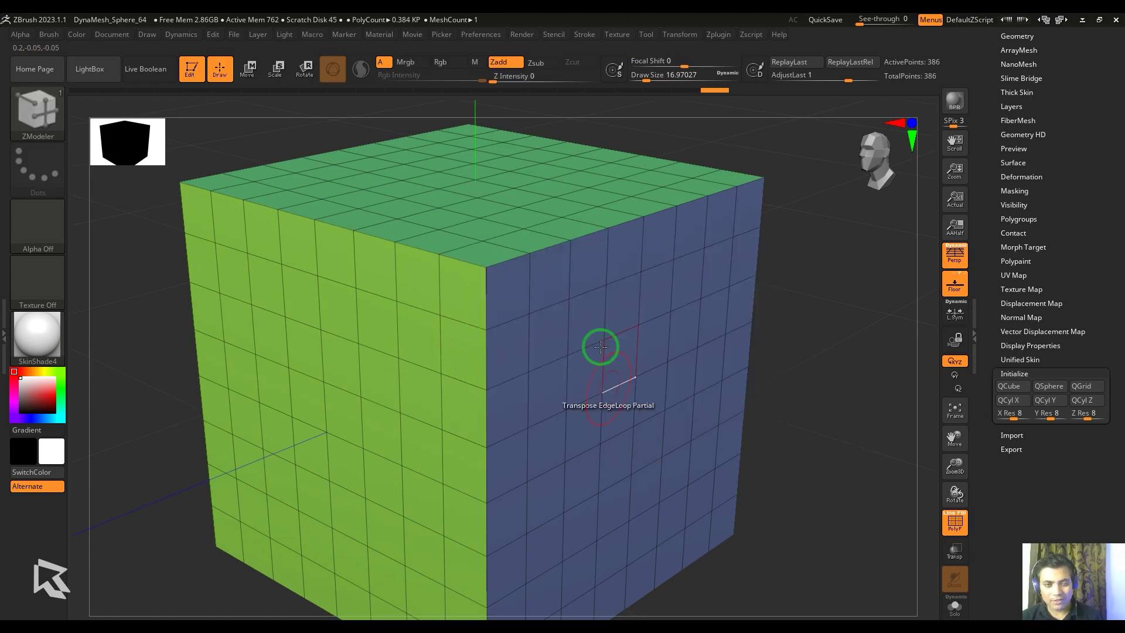
pyautogui.click(539, 256)
pyautogui.keyDown('alt'); pyautogui.moveTo(824, 346); pyautogui.dragTo(832, 399); pyautogui.keyUp('alt')
pyautogui.moveTo(577, 263); pyautogui.dragTo(550, 286)
pyautogui.hotkey('ctrl', 'z')
pyautogui.keyDown('ctrl'); pyautogui.moveTo(815, 341); pyautogui.dragTo(821, 383); pyautogui.keyUp('ctrl')
pyautogui.moveTo(821, 383); pyautogui.dragTo(838, 355)
pyautogui.press('q')
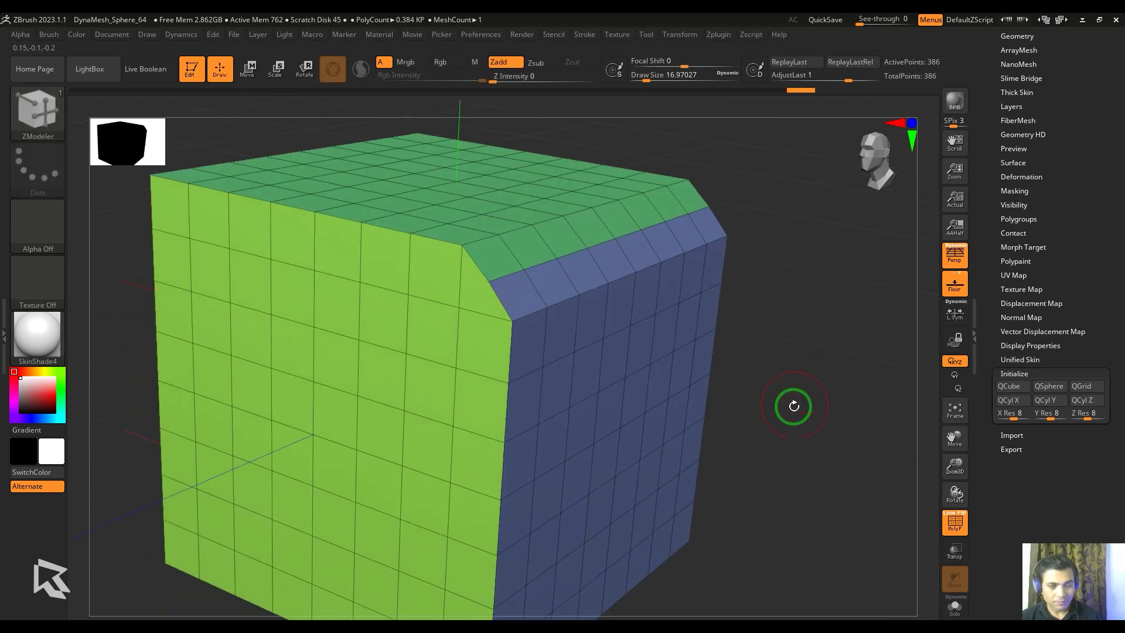
# Set the Transpose target to EdgeLoop Complete, isolate a horizontal edge loop around the cube, and try moving it, undoing the move
pyautogui.moveTo(793, 406); pyautogui.dragTo(728, 402)
pyautogui.press('space')
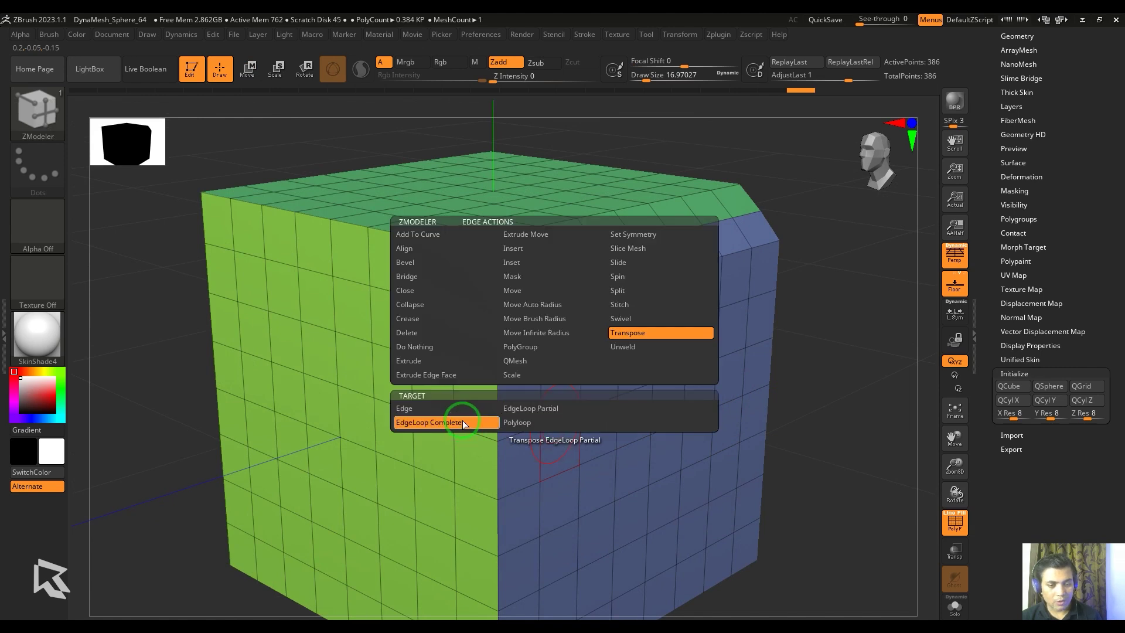
pyautogui.click(463, 420)
pyautogui.click(547, 417)
pyautogui.moveTo(565, 417); pyautogui.dragTo(627, 432)
pyautogui.hotkey('ctrl', 'z')
# Scale the isolated horizontal loop outward from its center into a protruding rim around the cube, and clear the mask
pyautogui.click(540, 318)
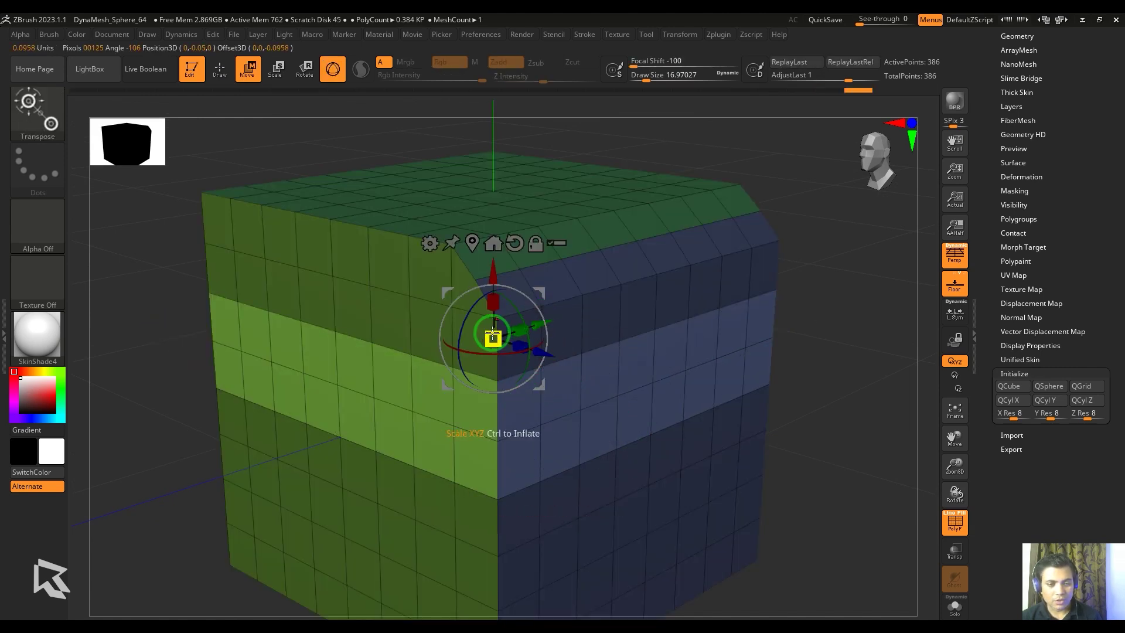
pyautogui.moveTo(493, 338); pyautogui.dragTo(449, 293)
pyautogui.keyDown('ctrl'); pyautogui.moveTo(791, 399); pyautogui.dragTo(806, 454); pyautogui.keyUp('ctrl')
pyautogui.press('q')
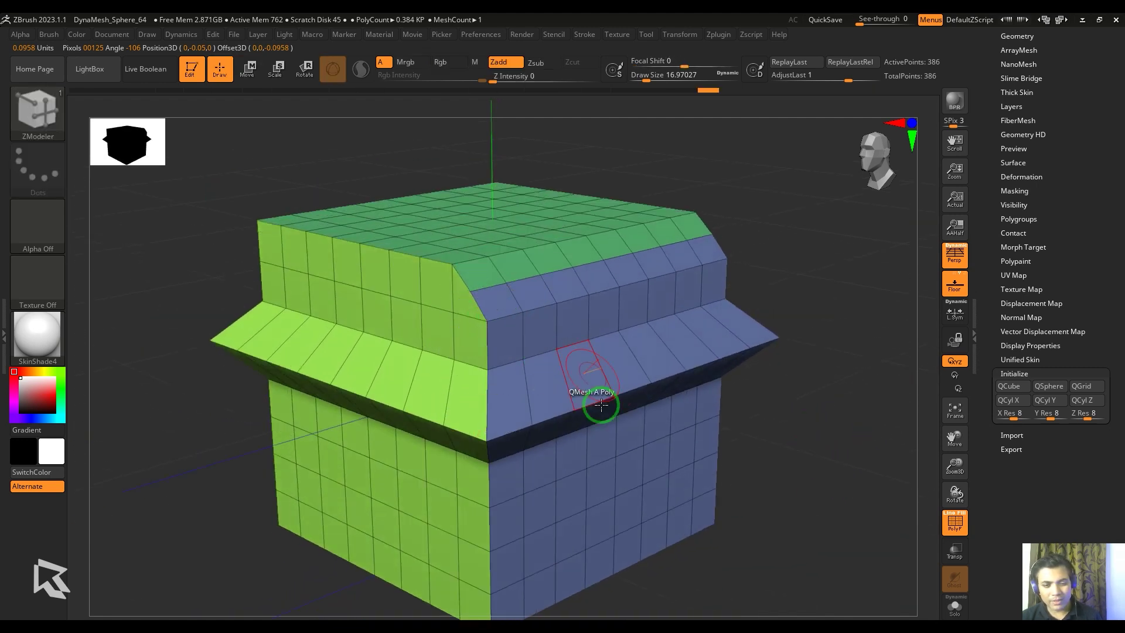
# Set the Transpose target to Polyloop and isolate the band of polygons running over the green top and down the blue side
pyautogui.press('space')
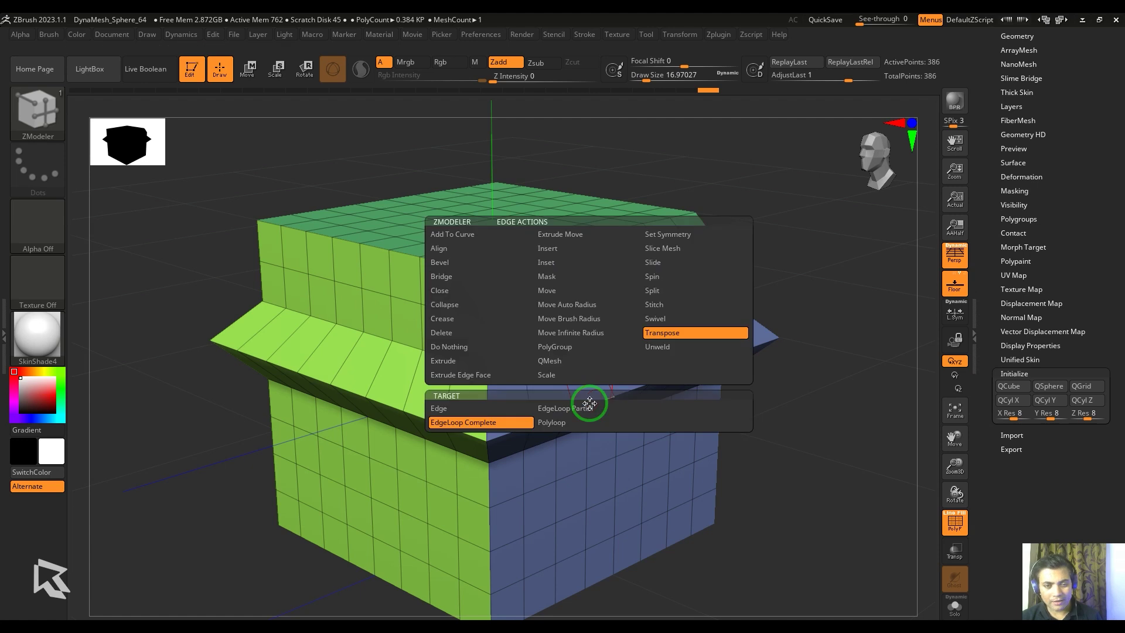
pyautogui.click(553, 422)
pyautogui.moveTo(816, 477); pyautogui.dragTo(622, 379)
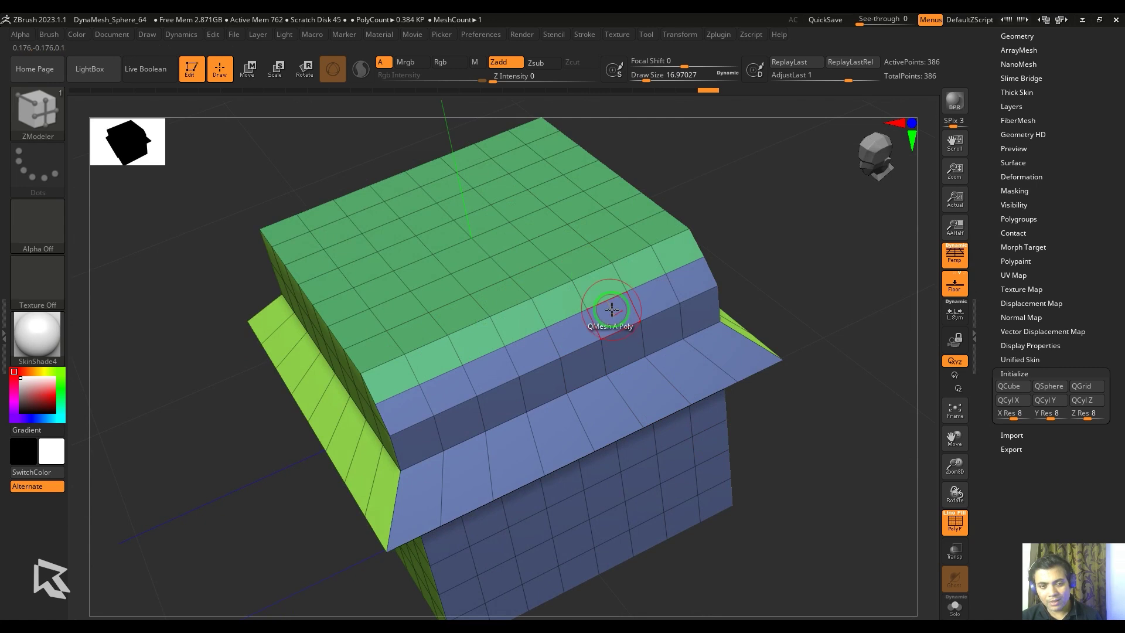
pyautogui.keyDown('ctrl'); pyautogui.moveTo(792, 299); pyautogui.dragTo(767, 351, button='right'); pyautogui.keyUp('ctrl')
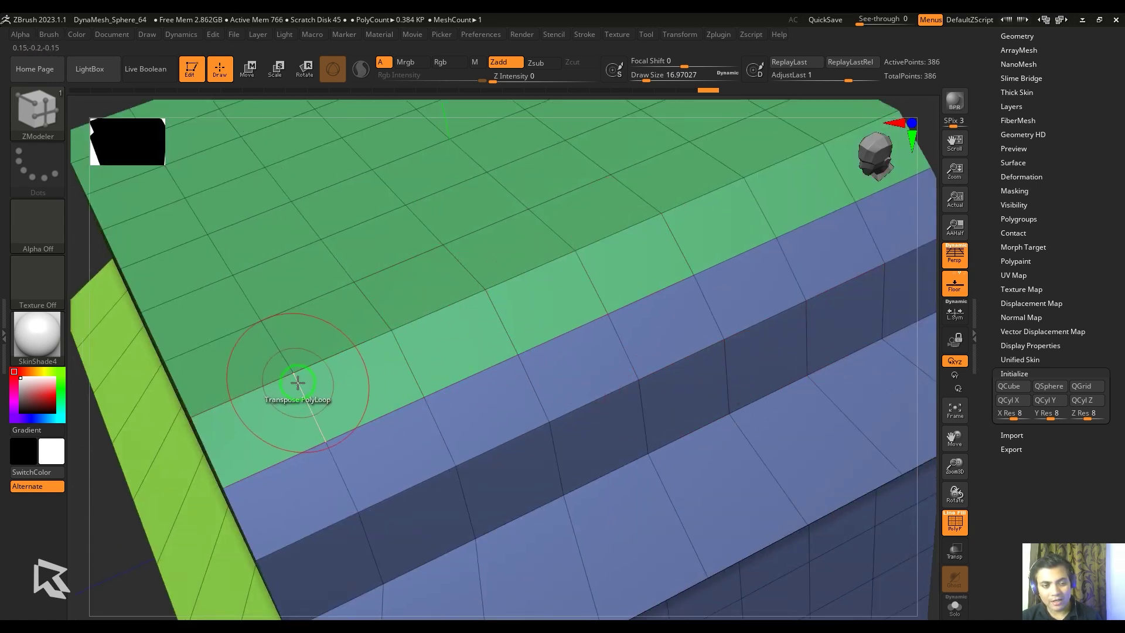
pyautogui.scroll(-5, 914, 362)
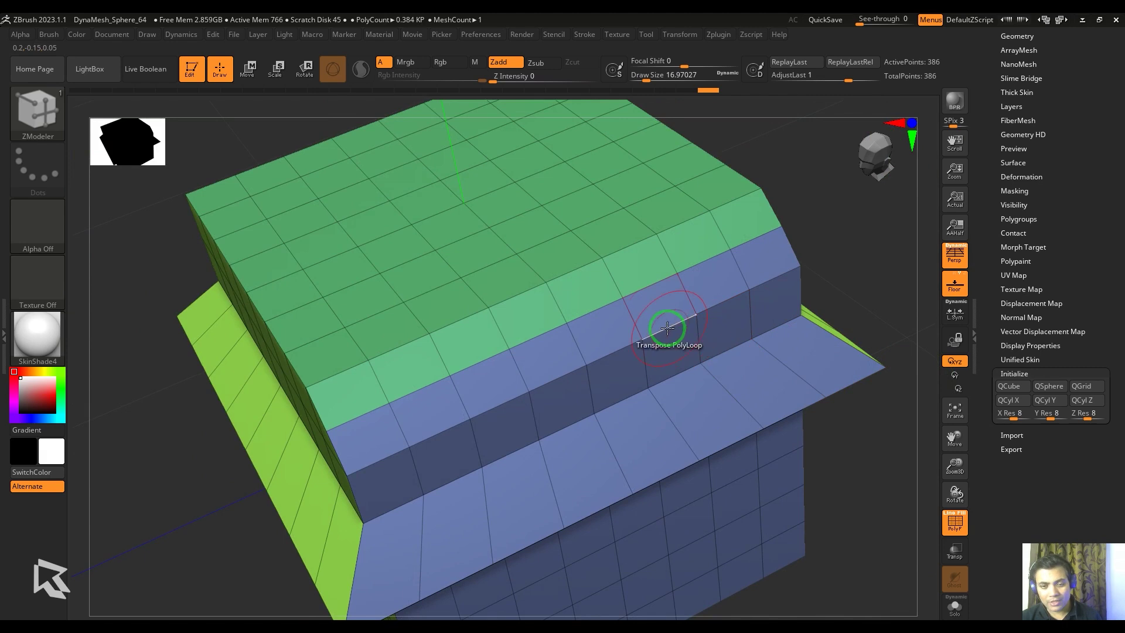
pyautogui.click(665, 326)
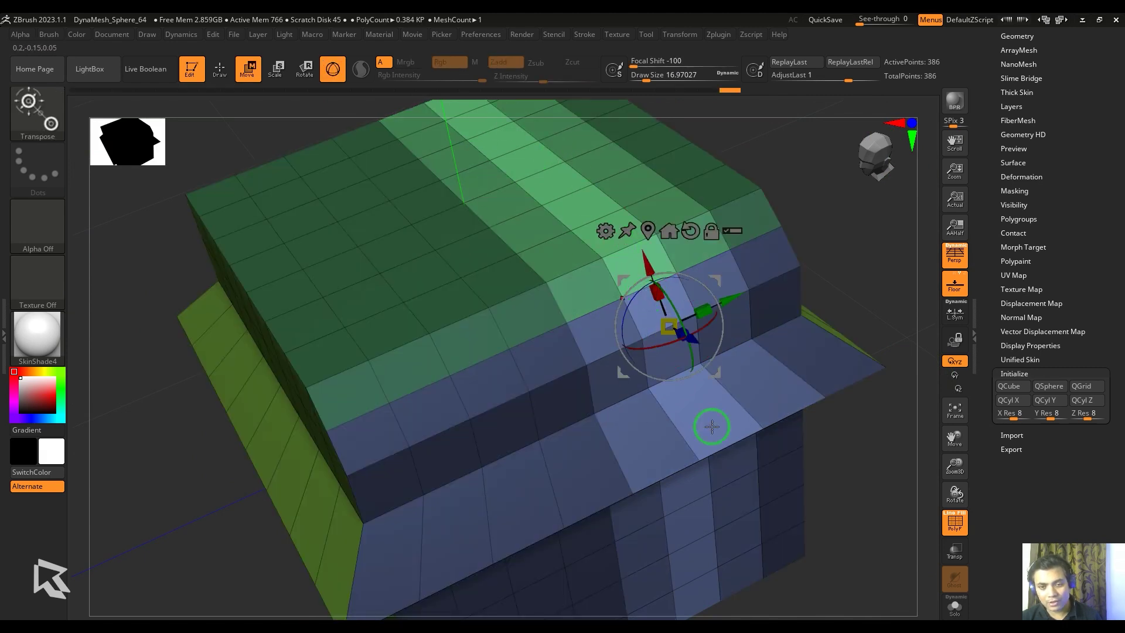
# Center and reorient the gizmo on the isolated band, scale it up to about 1.38, and return to Draw mode with the mask cleared
pyautogui.keyDown('ctrl'); pyautogui.moveTo(879, 531); pyautogui.dragTo(884, 445, button='right'); pyautogui.keyUp('ctrl')
pyautogui.click(648, 231)
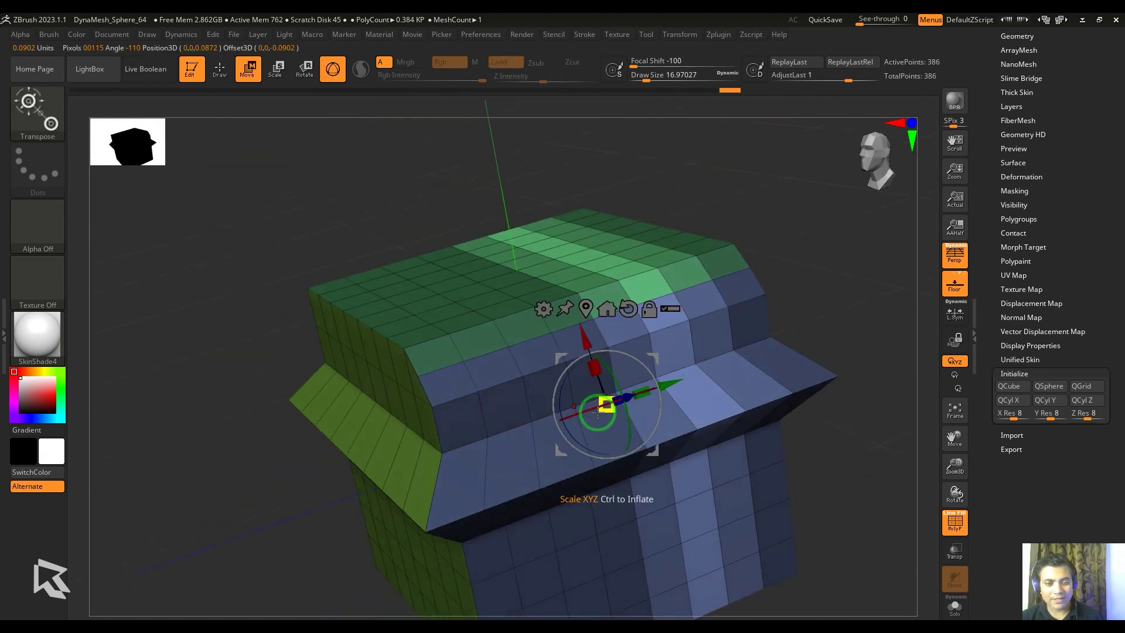
pyautogui.click(628, 310)
pyautogui.moveTo(607, 408); pyautogui.dragTo(640, 422)
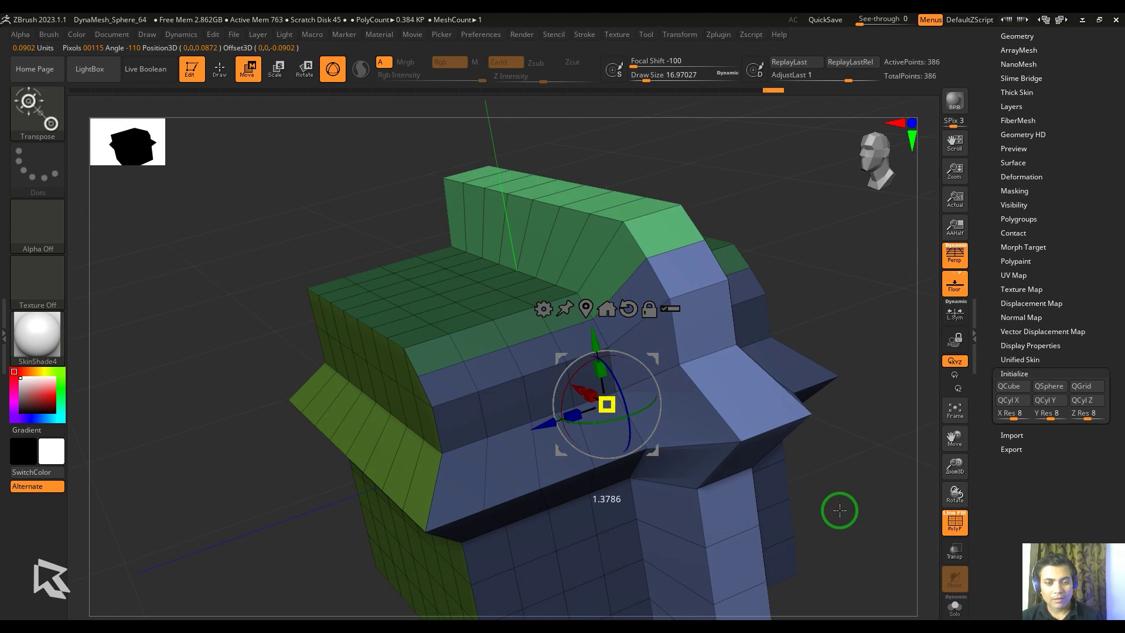
pyautogui.moveTo(839, 510); pyautogui.dragTo(823, 420, button='right')
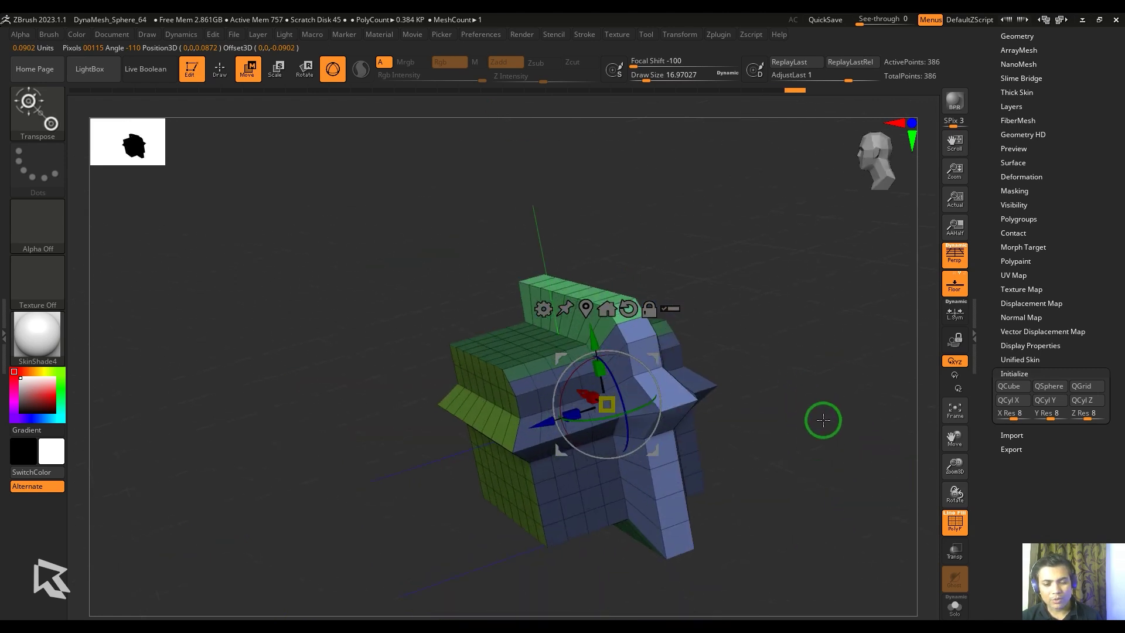
pyautogui.moveTo(822, 419)
pyautogui.mouseDown()
pyautogui.moveTo(874, 307)
pyautogui.moveTo(806, 449)
pyautogui.moveTo(820, 427)
pyautogui.moveTo(812, 434)
pyautogui.moveTo(826, 462)
pyautogui.moveTo(836, 454)
pyautogui.moveTo(793, 407)
pyautogui.moveTo(778, 454)
pyautogui.moveTo(741, 472)
pyautogui.moveTo(818, 441)
pyautogui.mouseUp()
pyautogui.press('q')
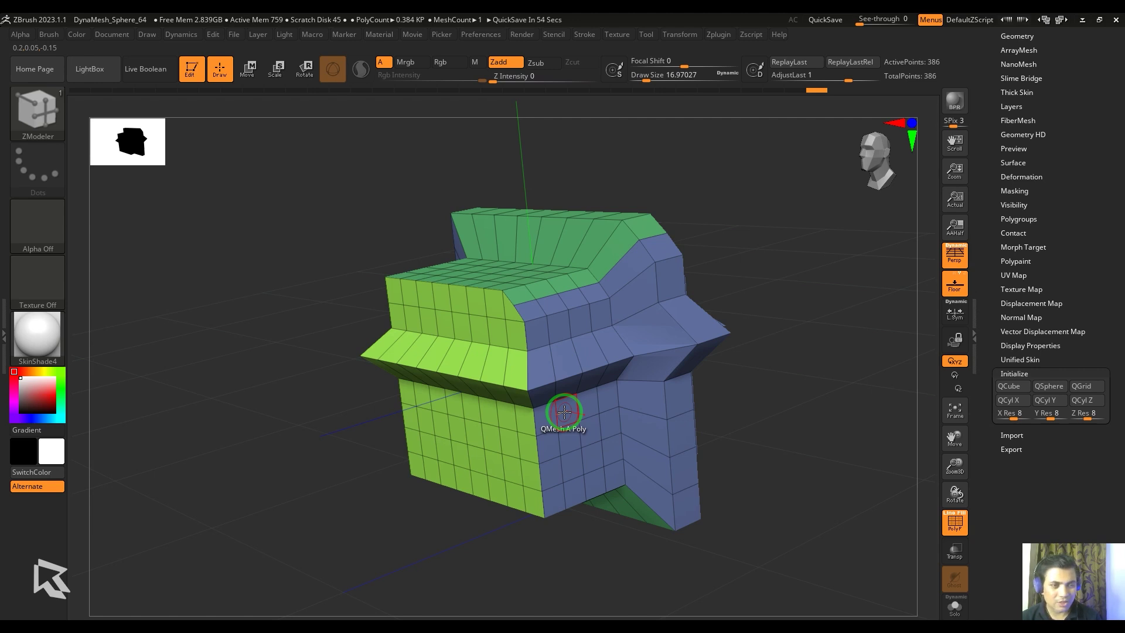
pyautogui.press('space')
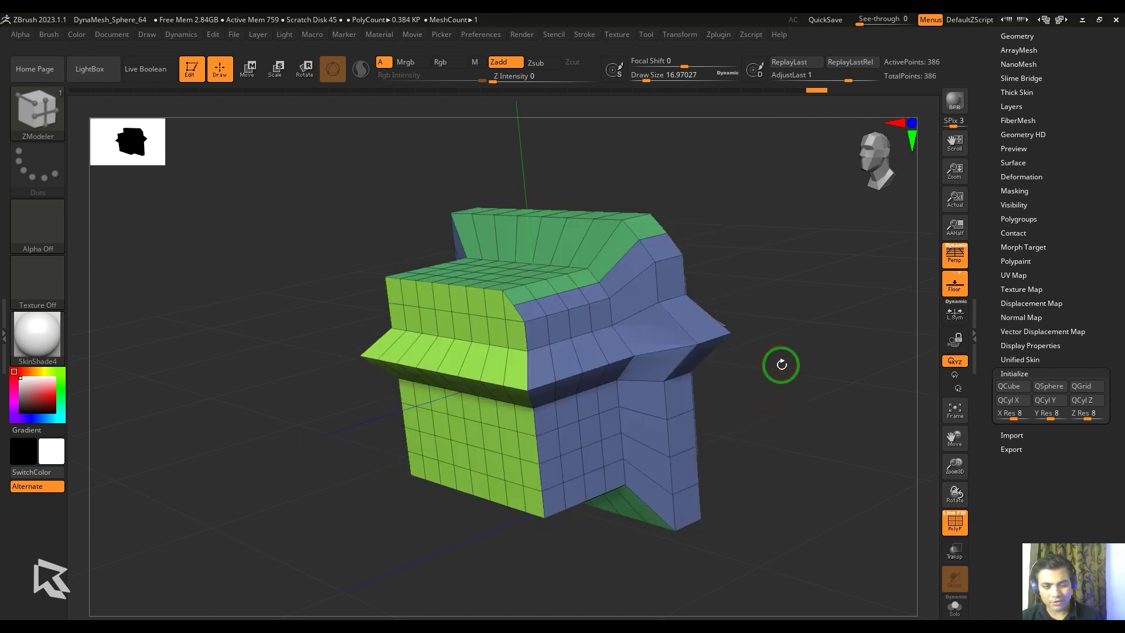
pyautogui.keyDown('alt'); pyautogui.moveTo(844, 409); pyautogui.dragTo(842, 416); pyautogui.keyUp('alt')
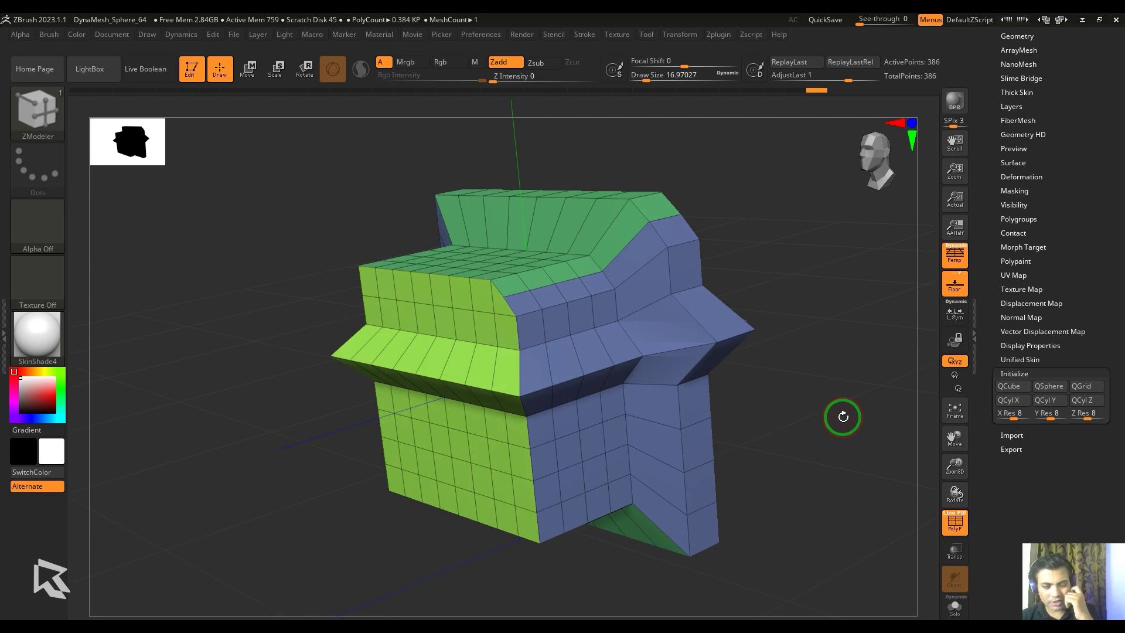